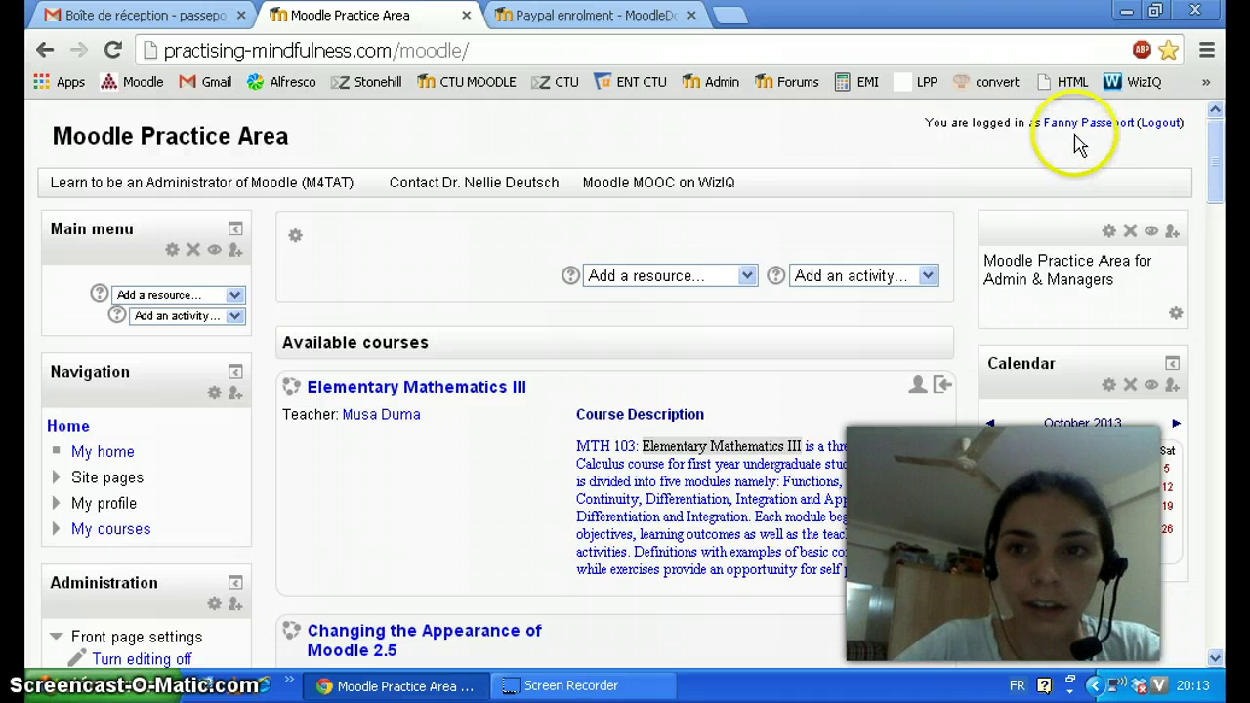
# Expand Site administration > Plugins > Enrolments to list the enrolment plugin pages
pyautogui.moveTo(1219, 190); pyautogui.dragTo(1205, 267)
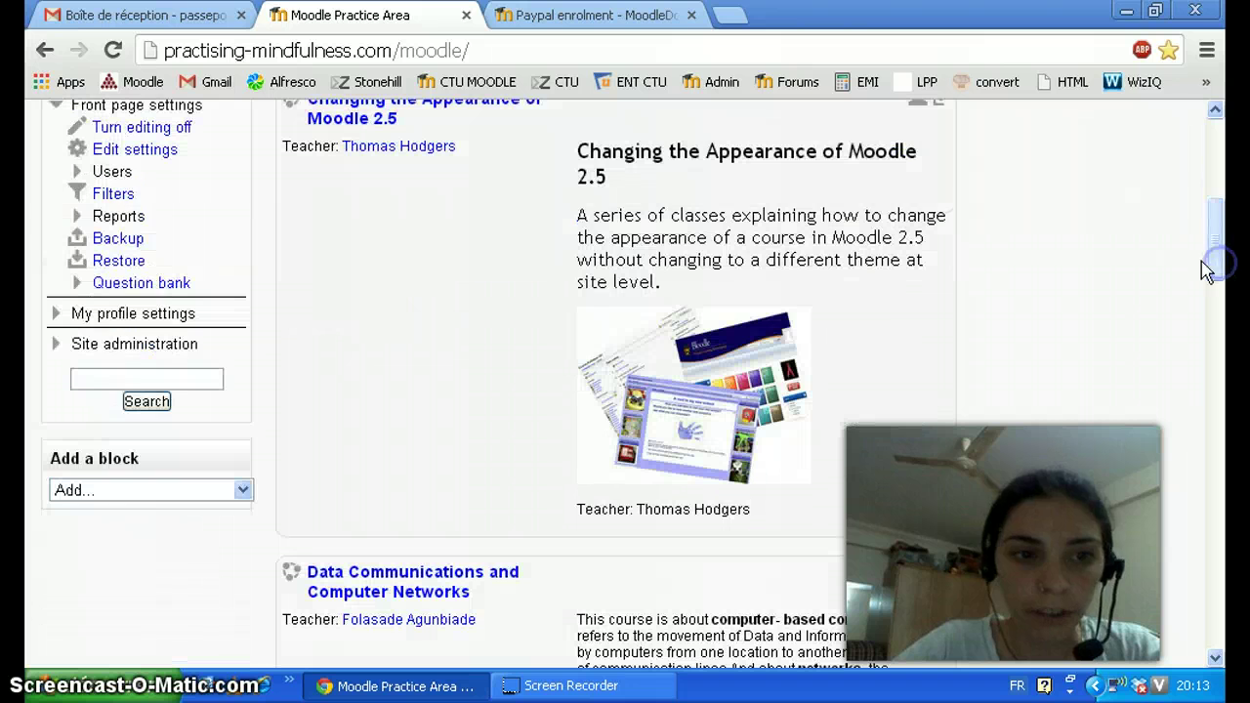
pyautogui.click(137, 344)
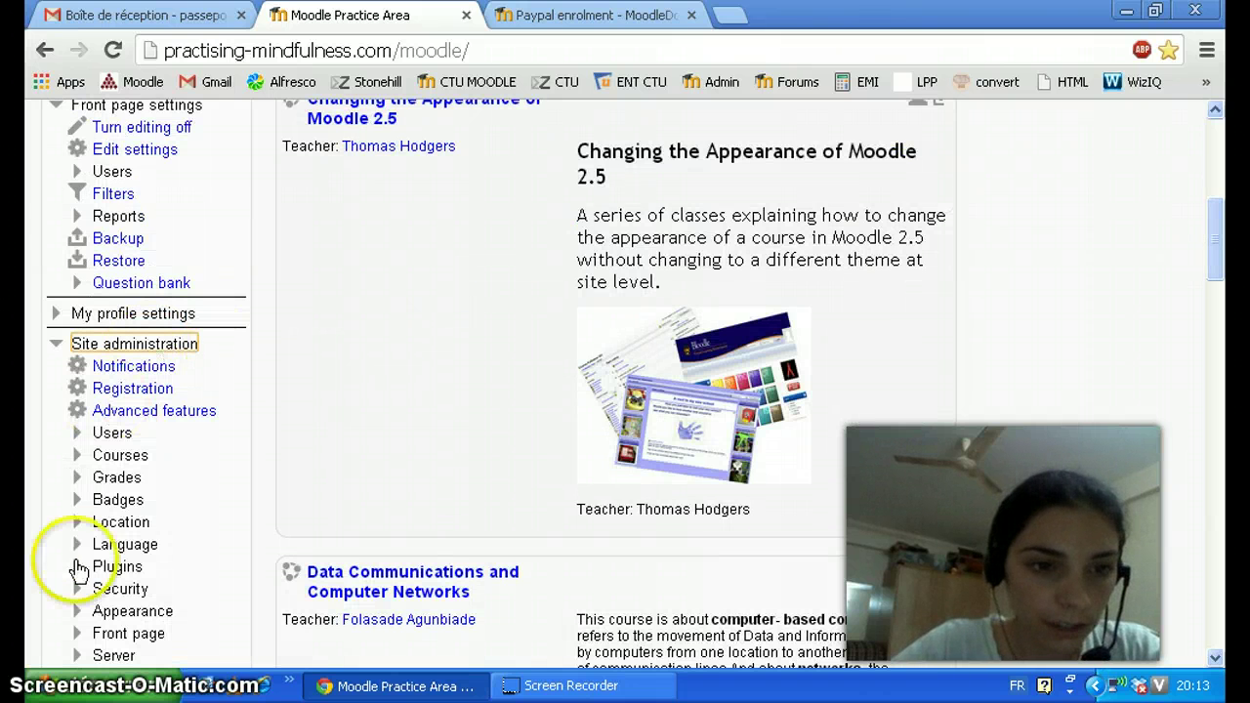
pyautogui.click(115, 569)
pyautogui.scroll(-6, 115, 568)
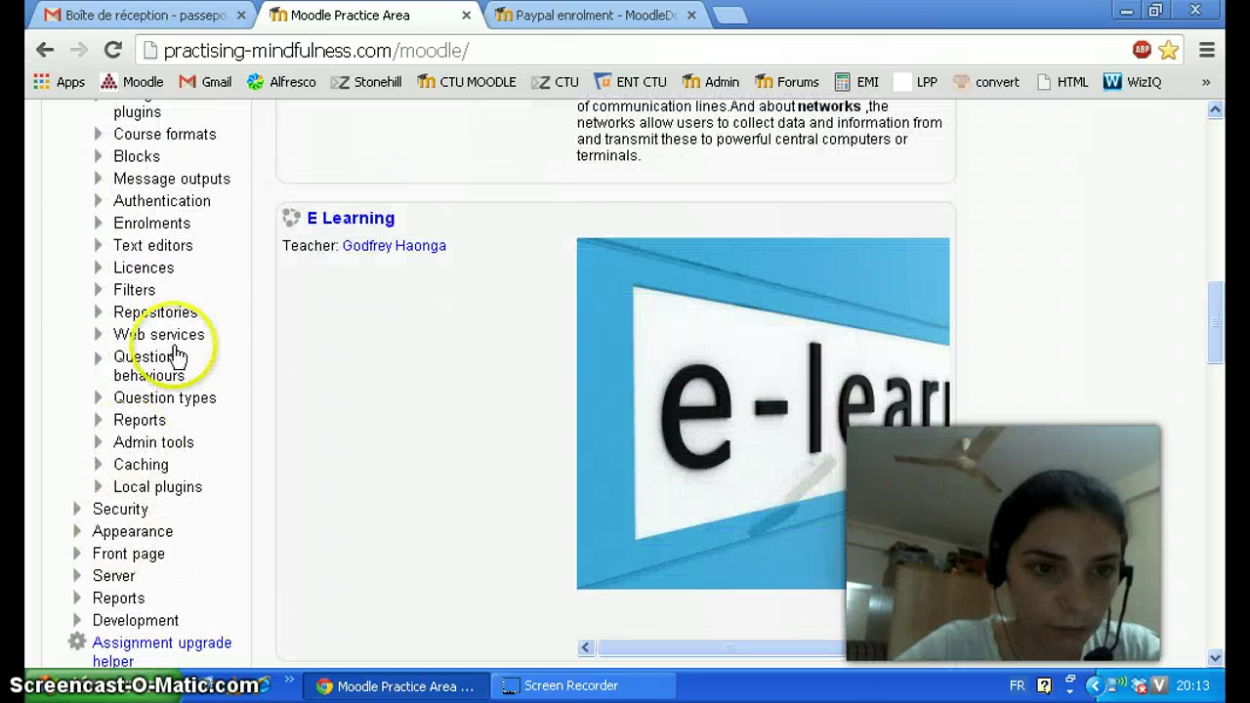
pyautogui.click(159, 228)
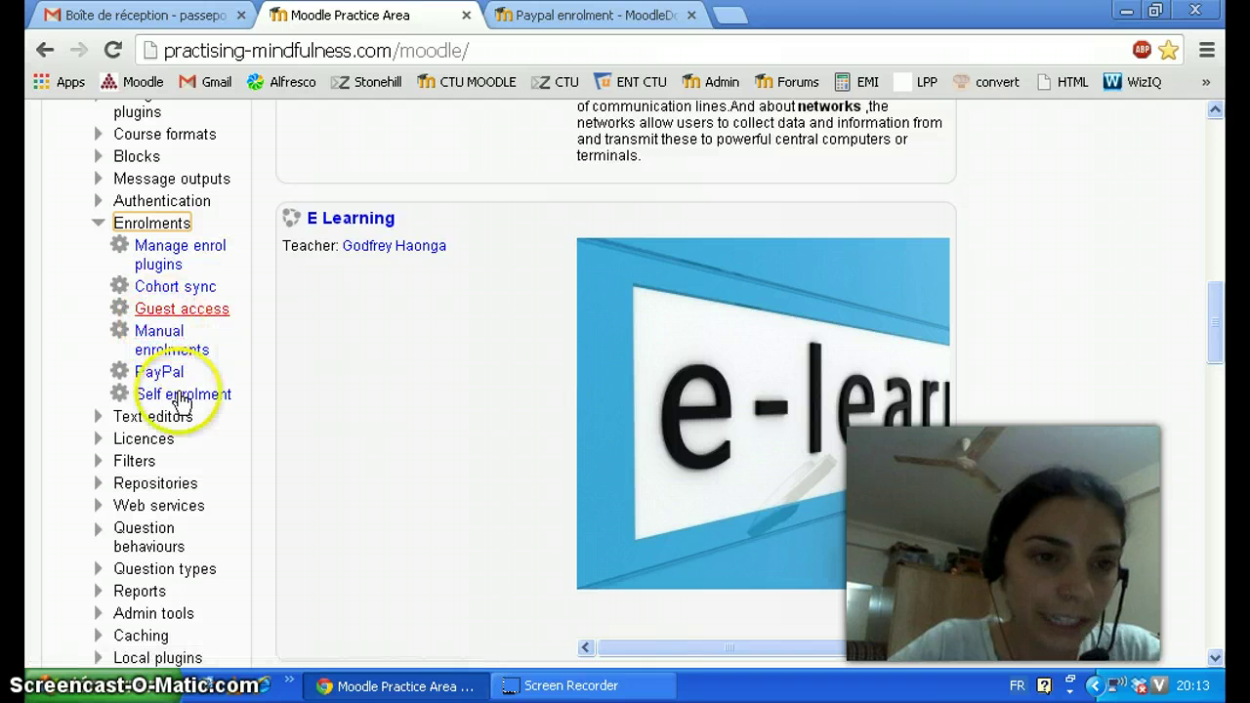
# Open Manage enrol plugins and review the plugin table, including PayPal with 0 enrolments
pyautogui.click(182, 250)
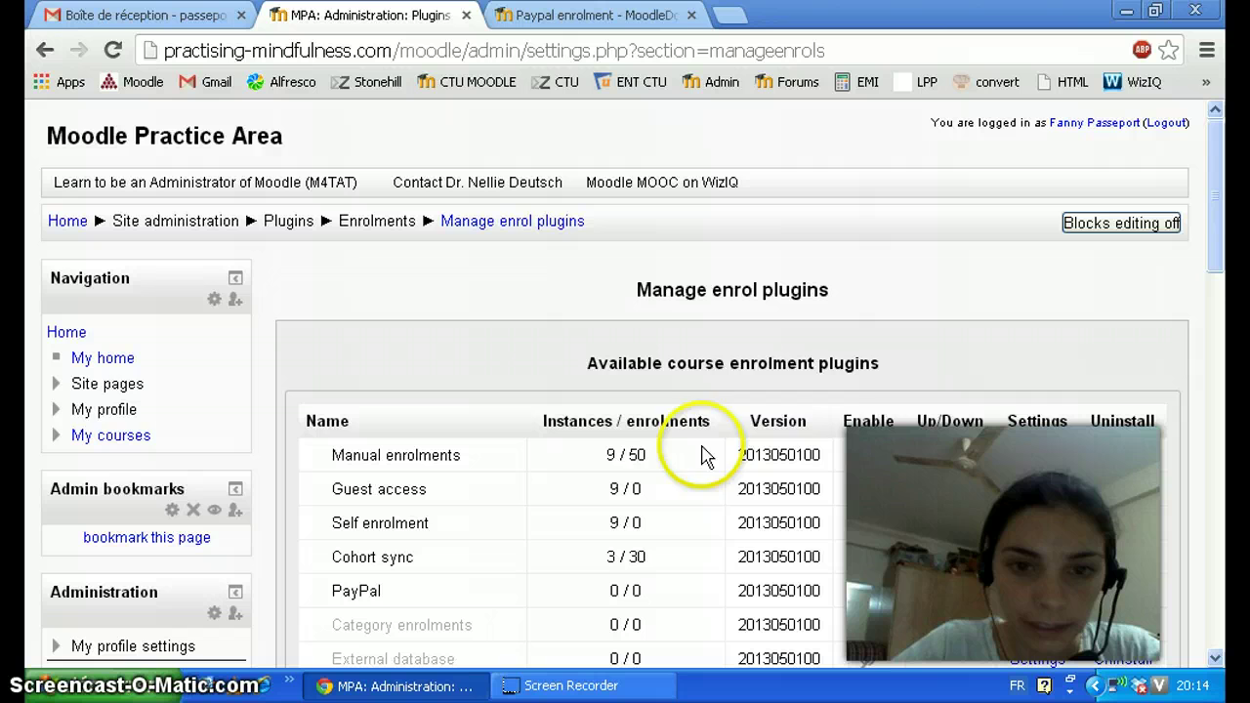
pyautogui.moveTo(1218, 248); pyautogui.dragTo(1212, 334)
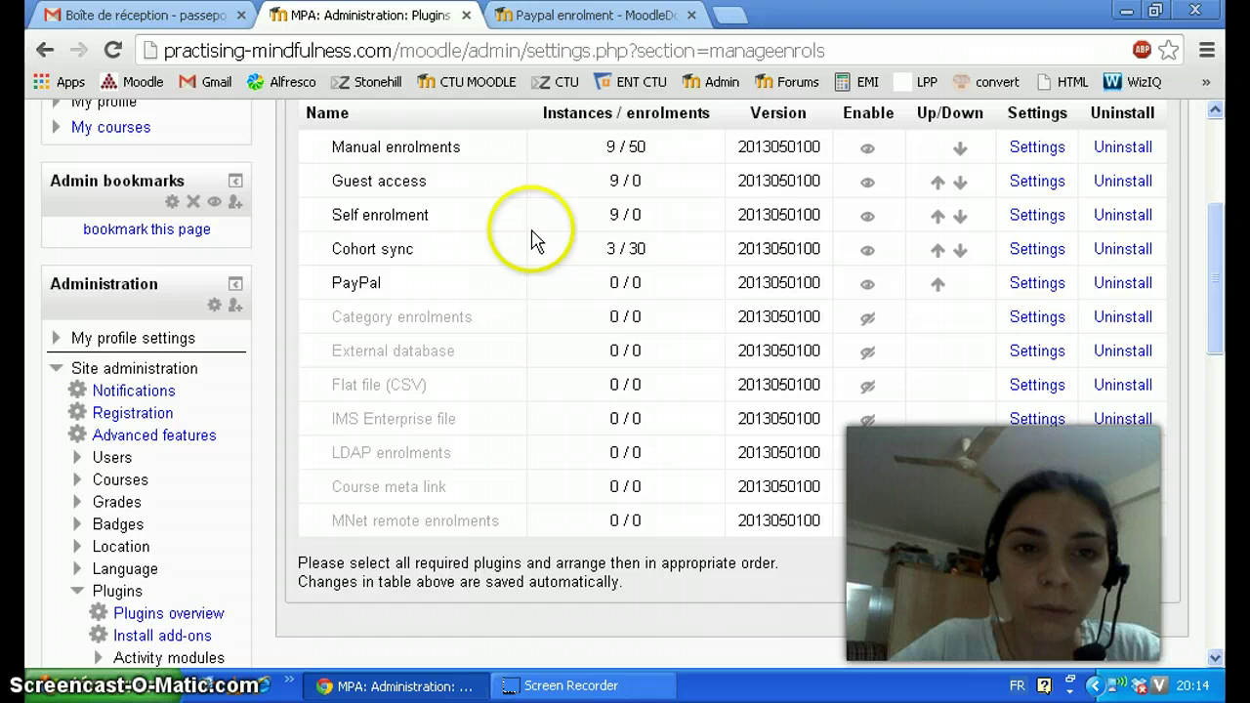
# Open Manual enrolments settings, keeping the expiration action as Keep user enrolled
pyautogui.click(1035, 148)
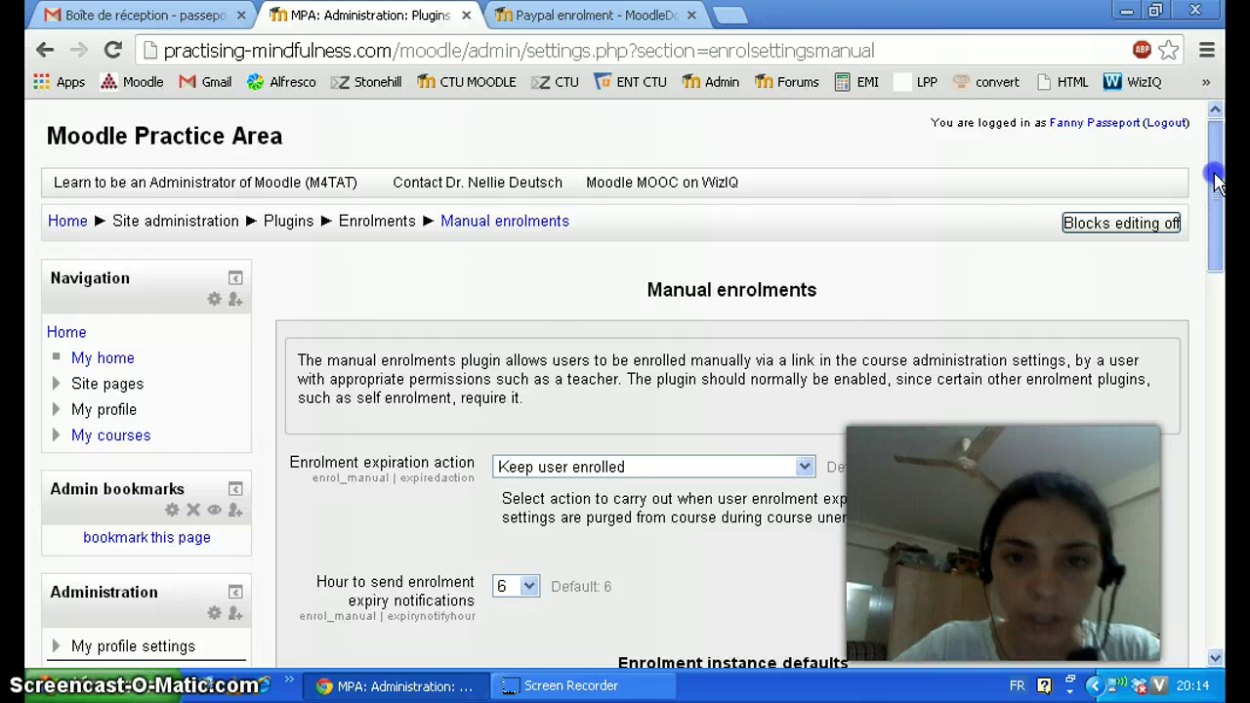
pyautogui.moveTo(1216, 182); pyautogui.dragTo(1216, 214)
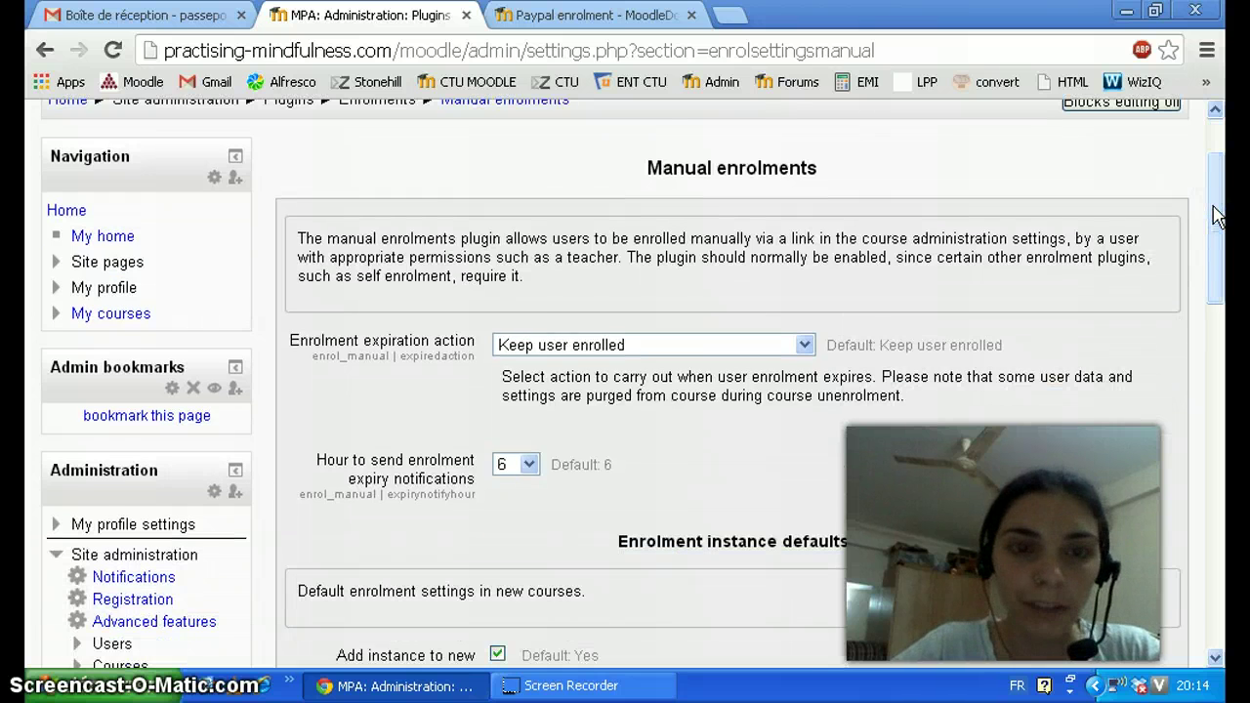
pyautogui.moveTo(1217, 220); pyautogui.dragTo(1216, 256)
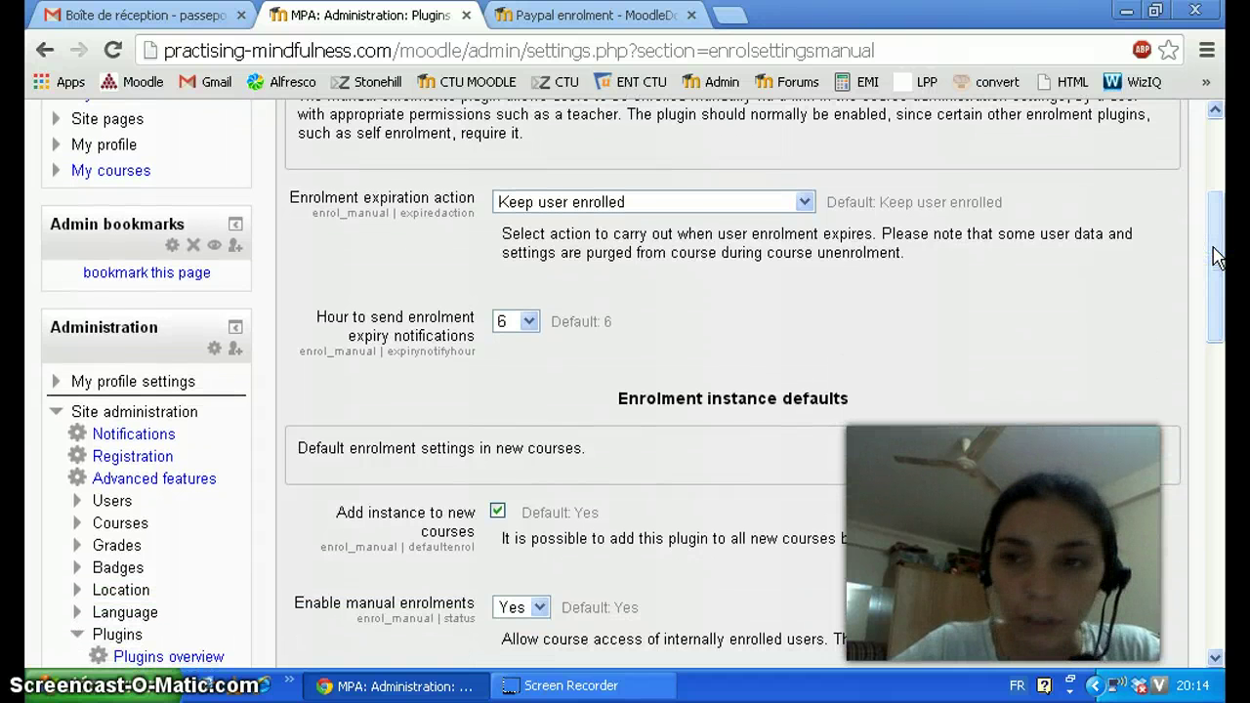
pyautogui.click(793, 205)
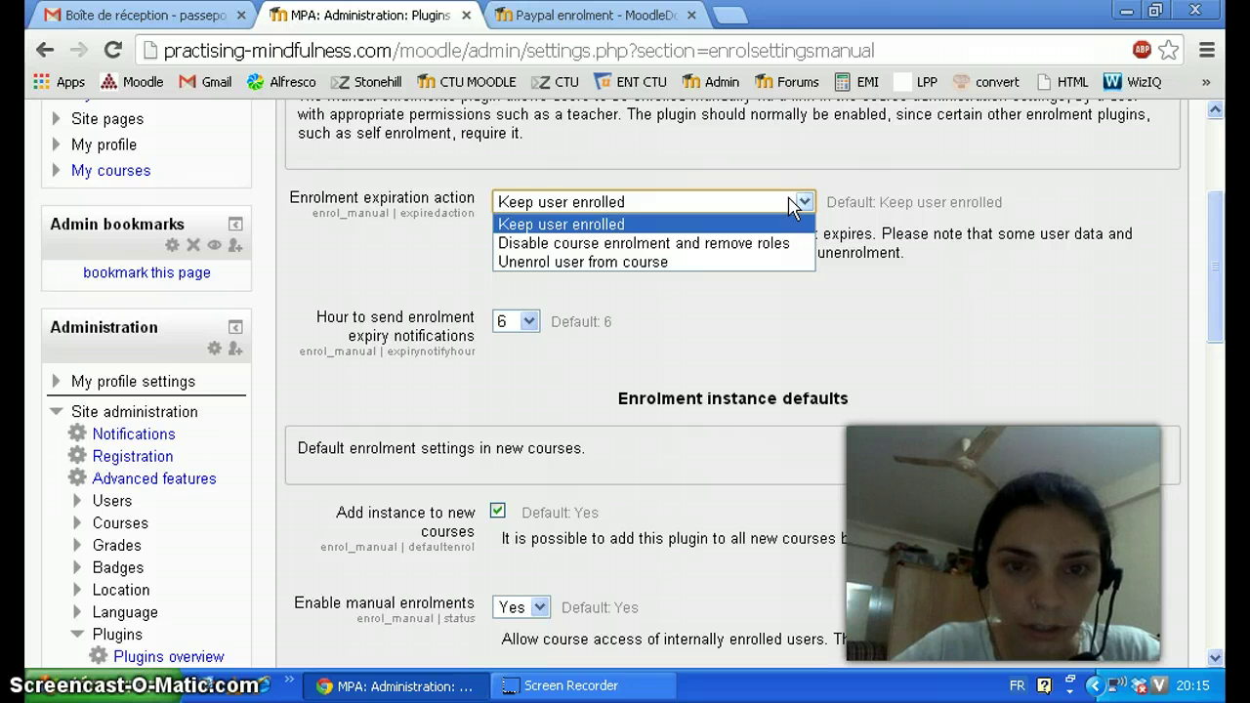
pyautogui.click(794, 202)
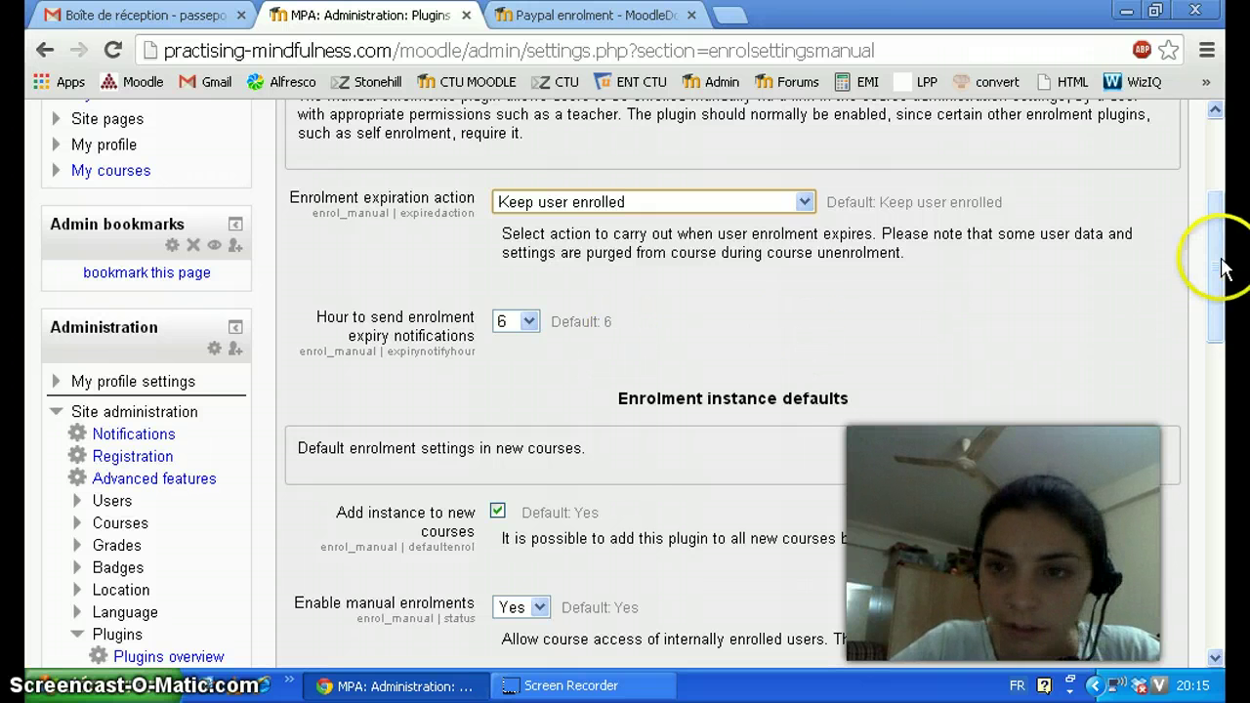
pyautogui.moveTo(1213, 270); pyautogui.dragTo(1215, 319)
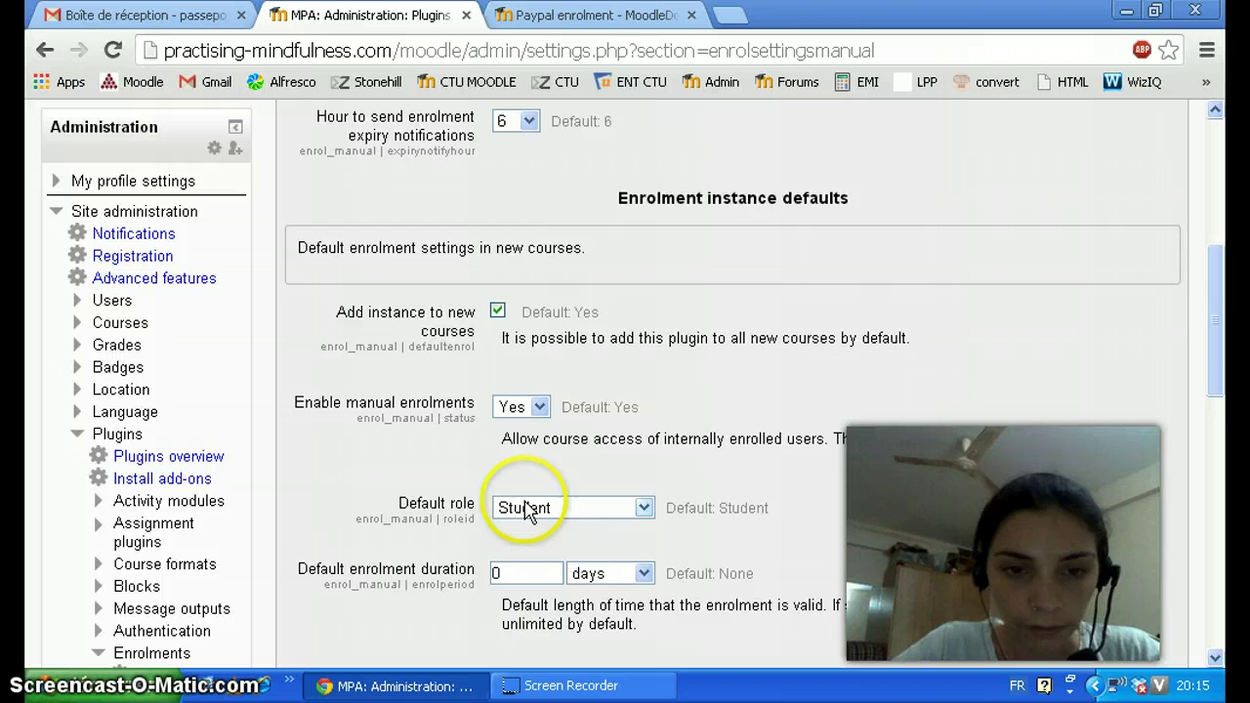
pyautogui.click(645, 509)
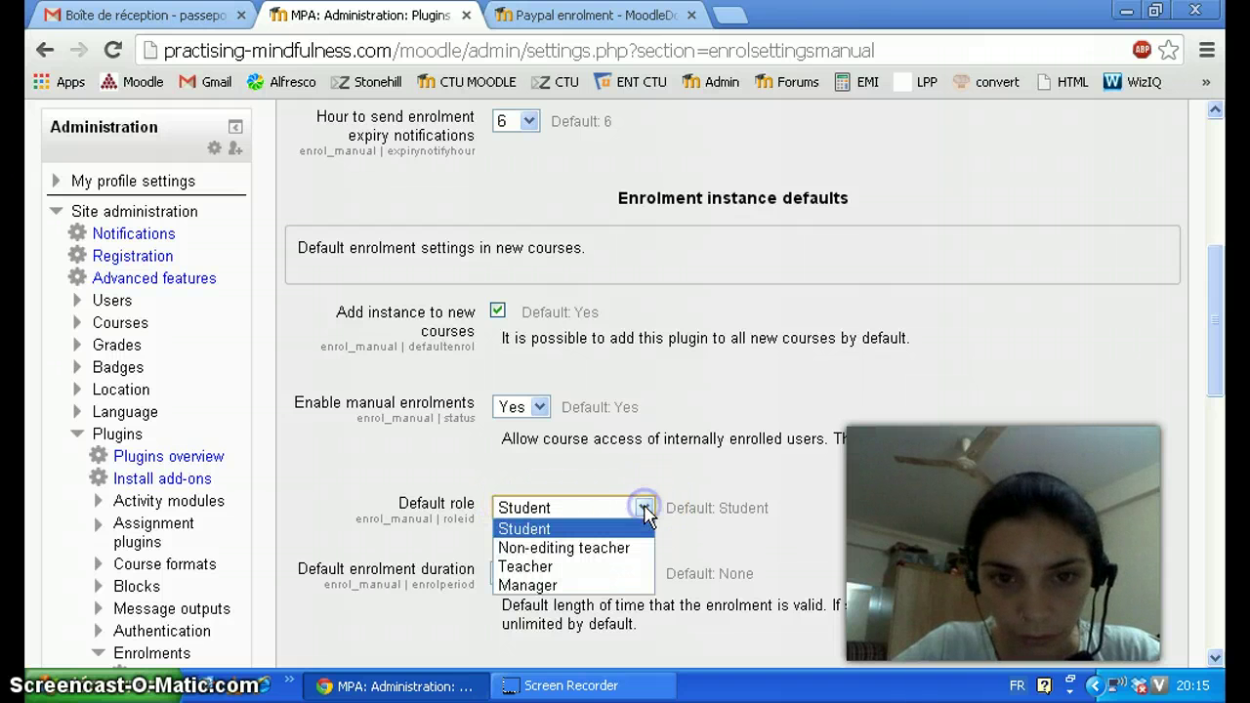
pyautogui.click(644, 508)
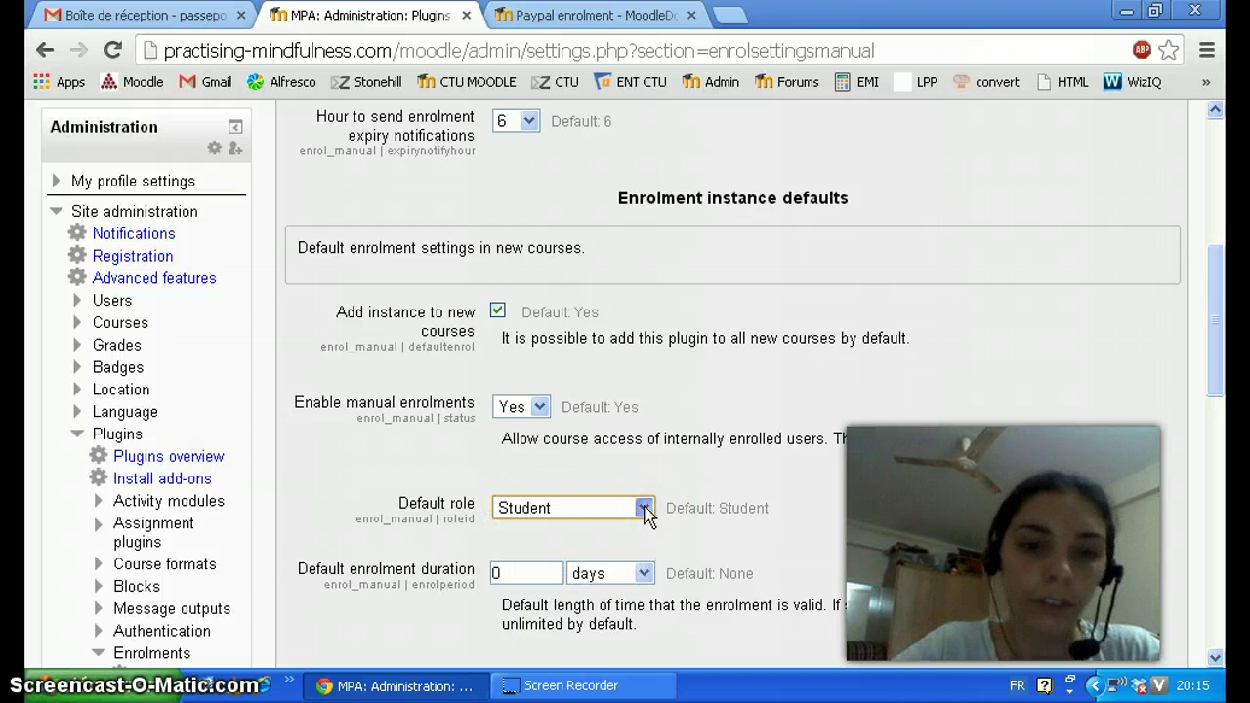
pyautogui.moveTo(1221, 357); pyautogui.dragTo(1223, 454)
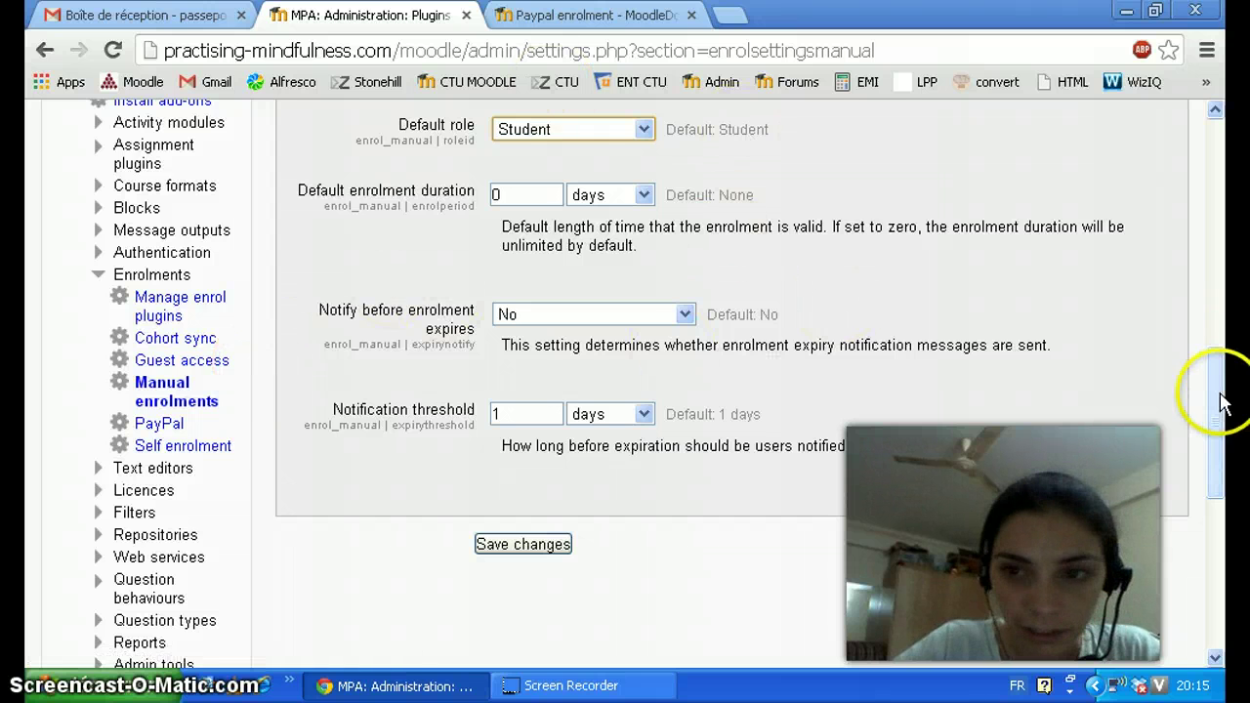
pyautogui.moveTo(1219, 396); pyautogui.dragTo(1219, 329)
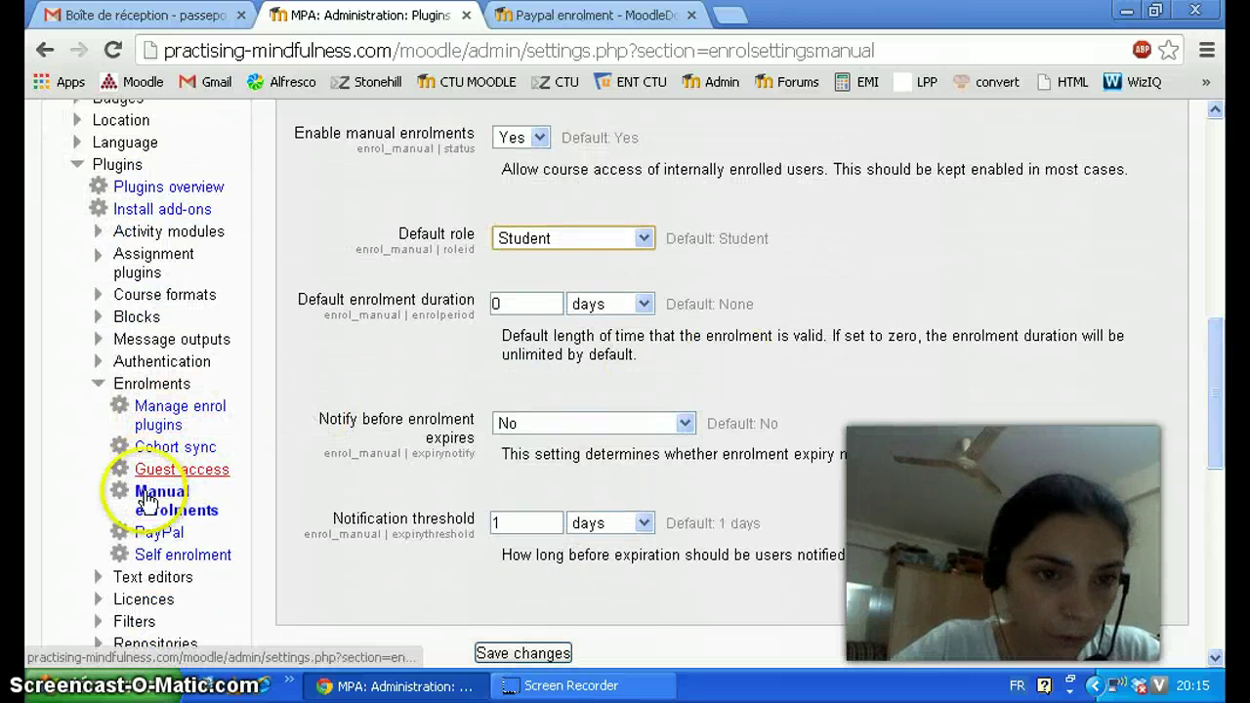
# Review the Guest access settings, leaving allow guest access as No
pyautogui.click(195, 469)
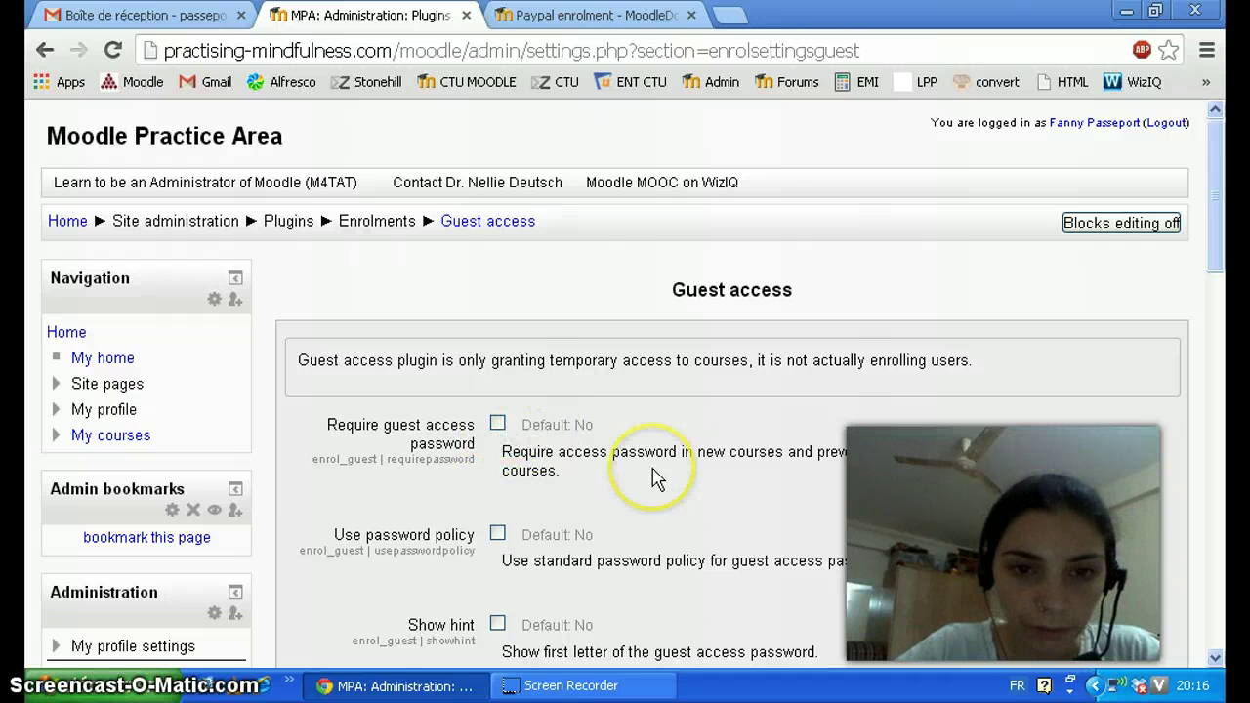
pyautogui.moveTo(1219, 167); pyautogui.dragTo(1221, 283)
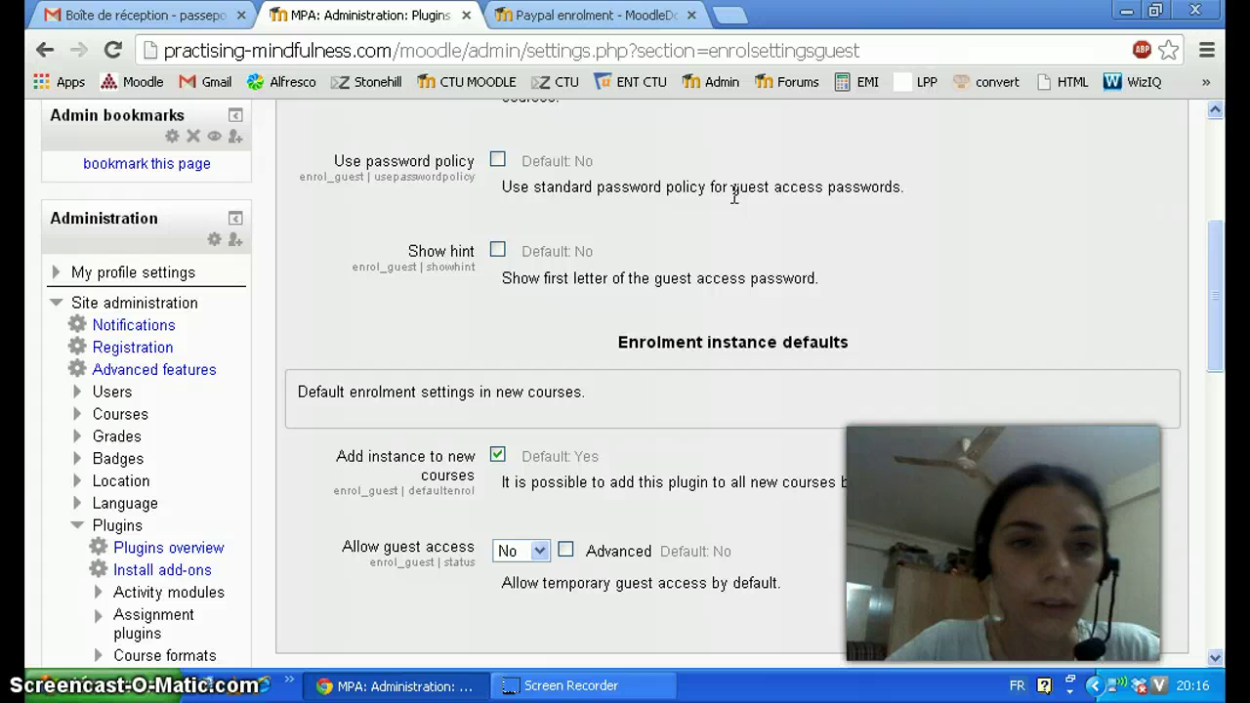
pyautogui.click(559, 203)
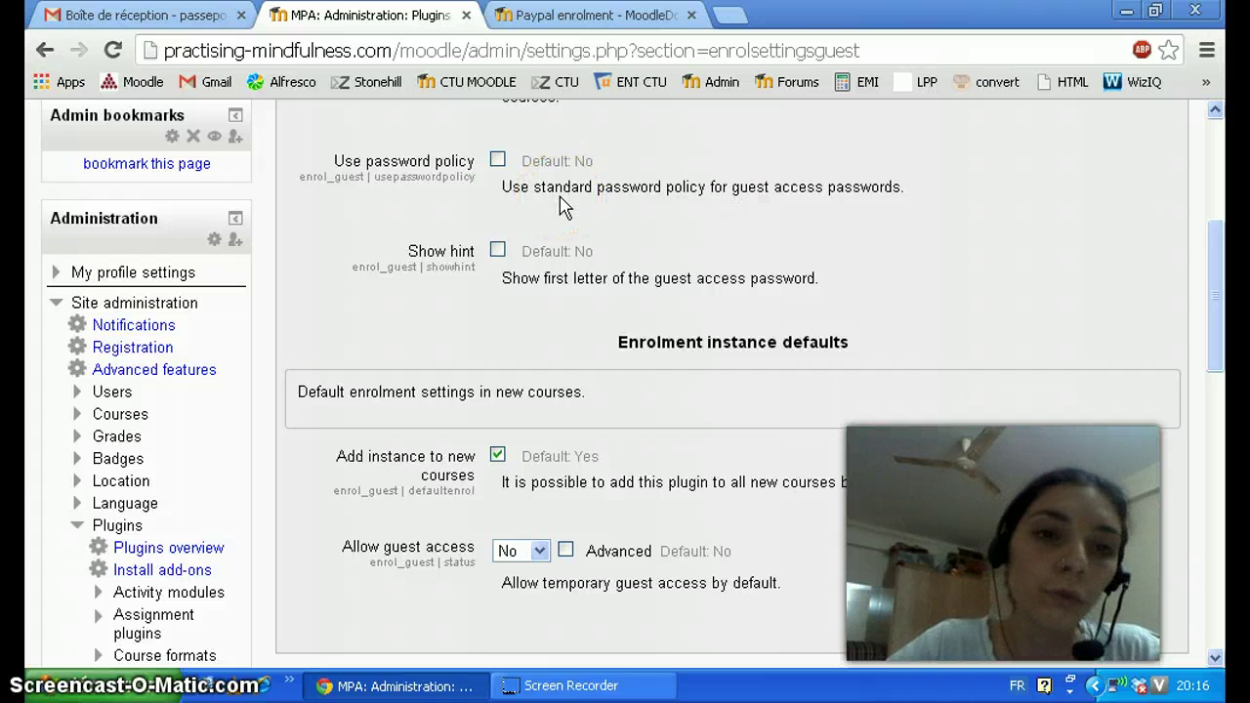
pyautogui.click(391, 229)
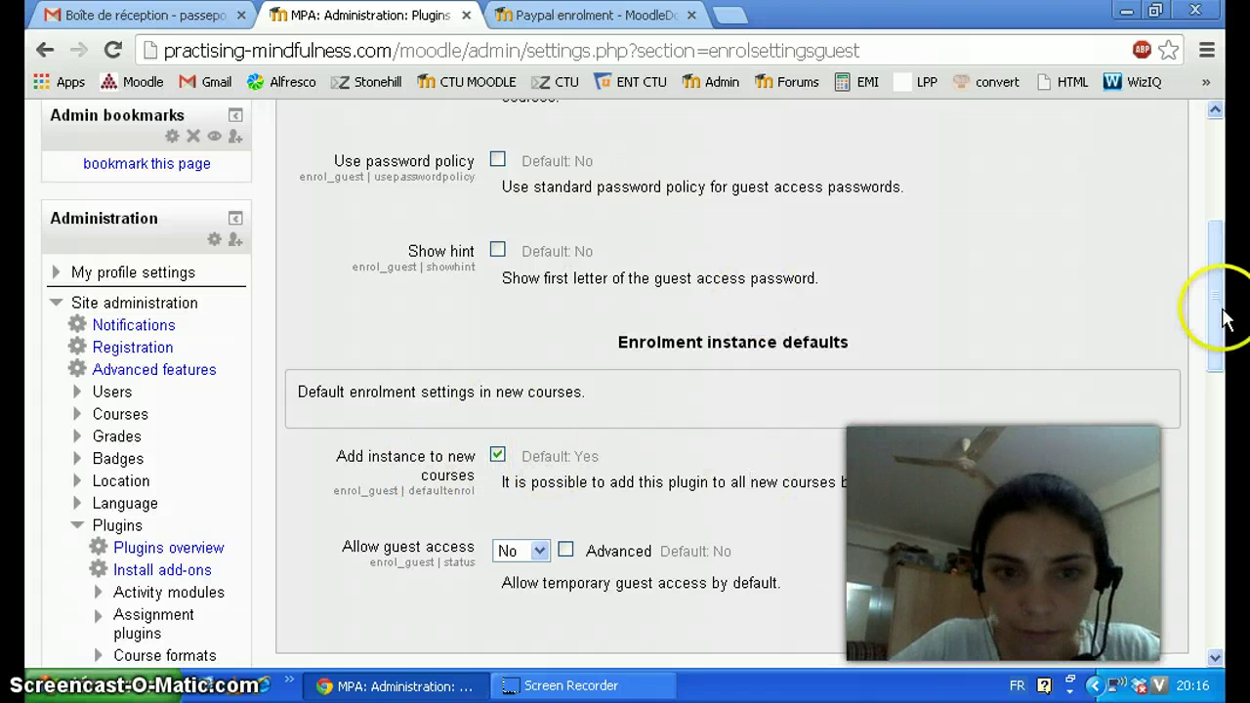
pyautogui.moveTo(1210, 307); pyautogui.dragTo(1227, 408)
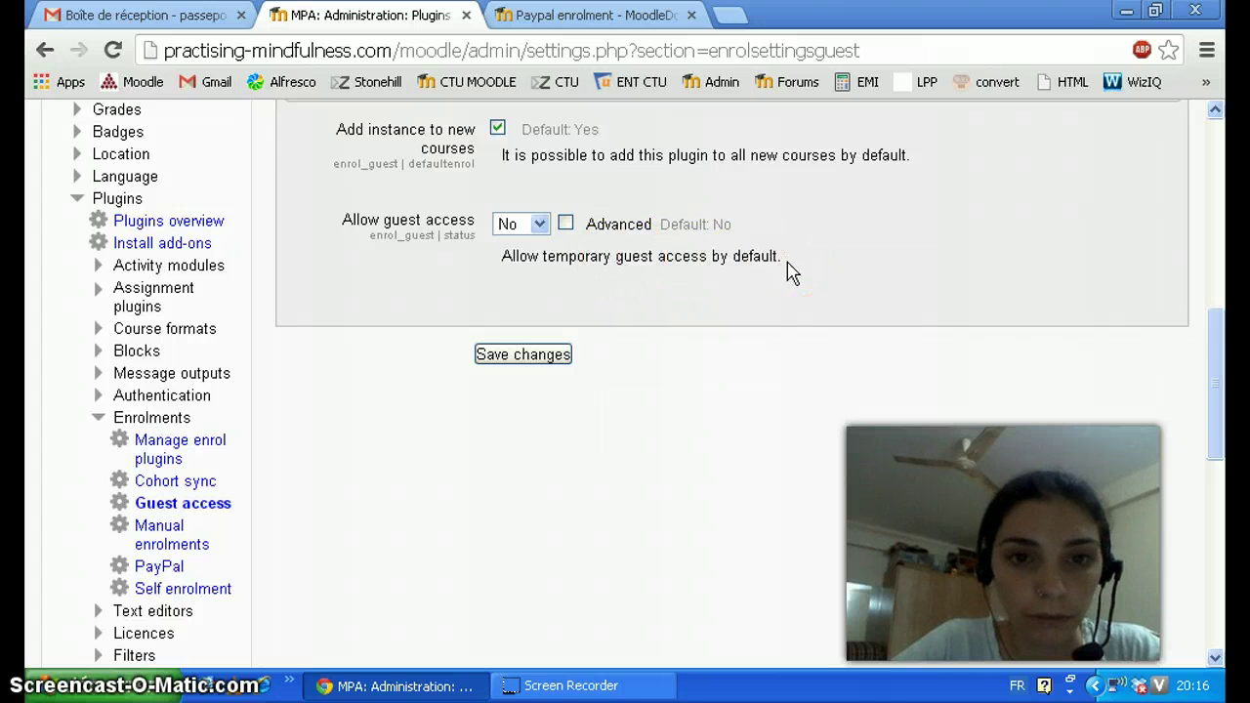
pyautogui.click(687, 254)
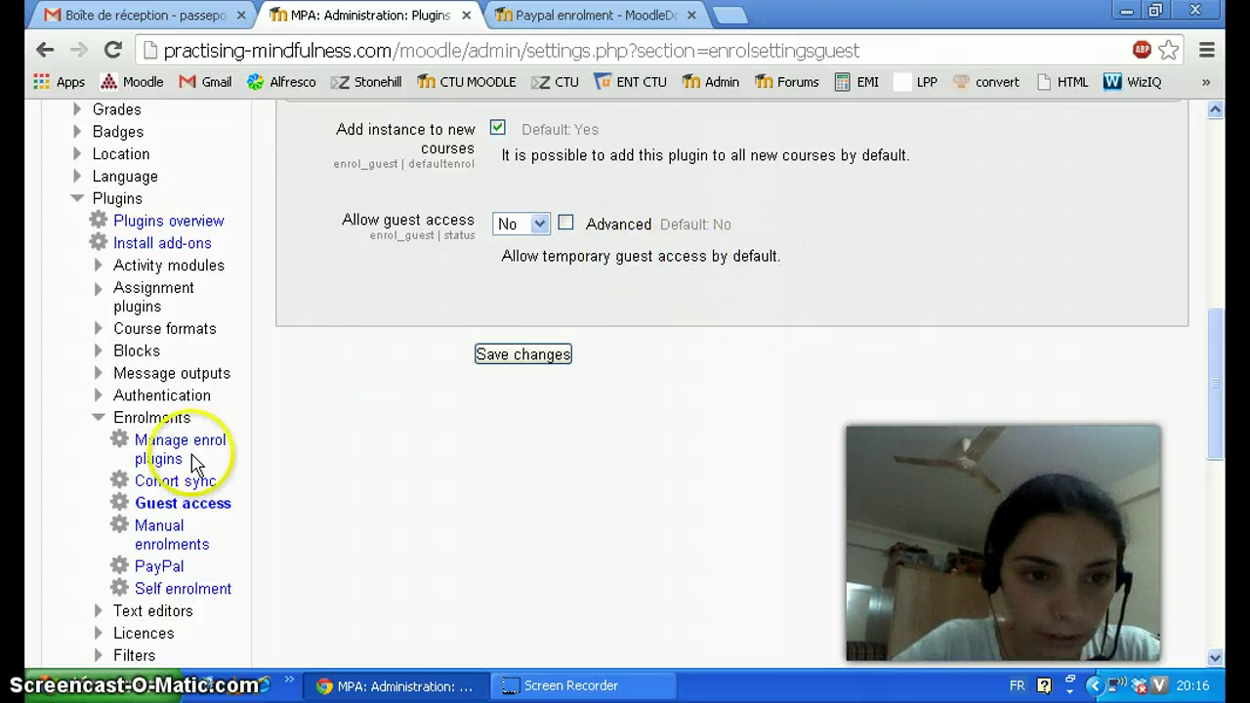
pyautogui.click(166, 568)
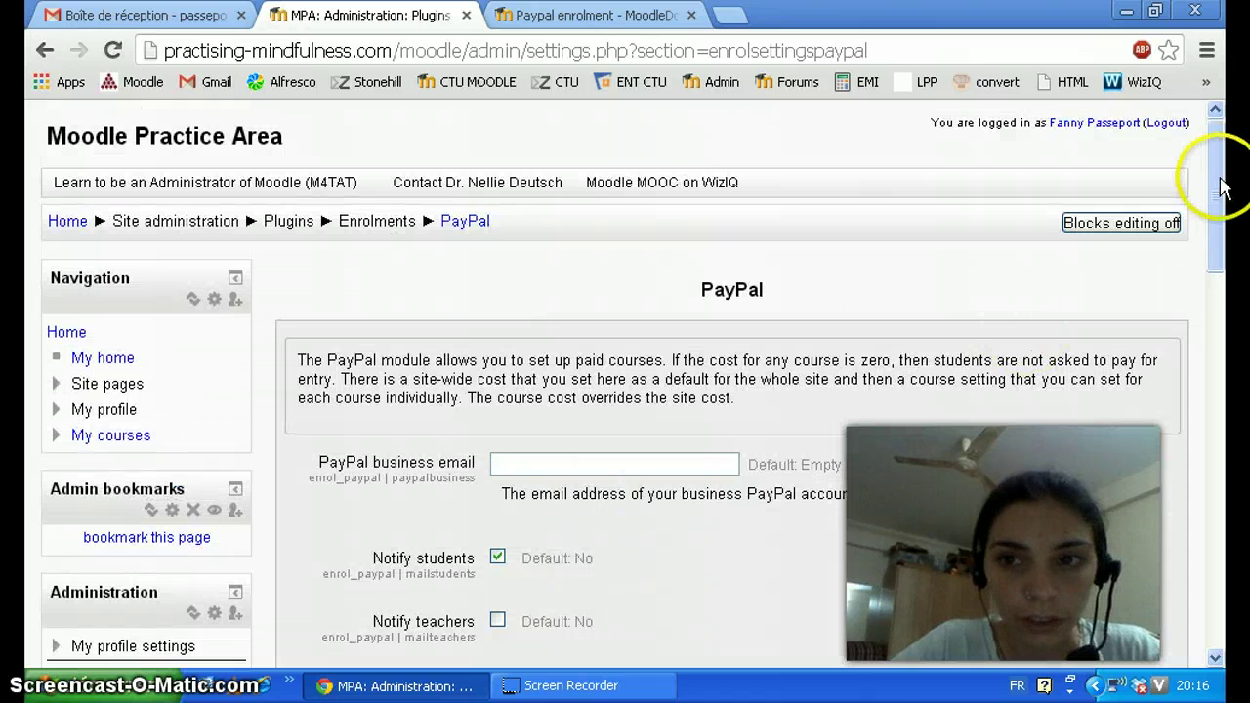
pyautogui.moveTo(1219, 219); pyautogui.dragTo(1209, 285)
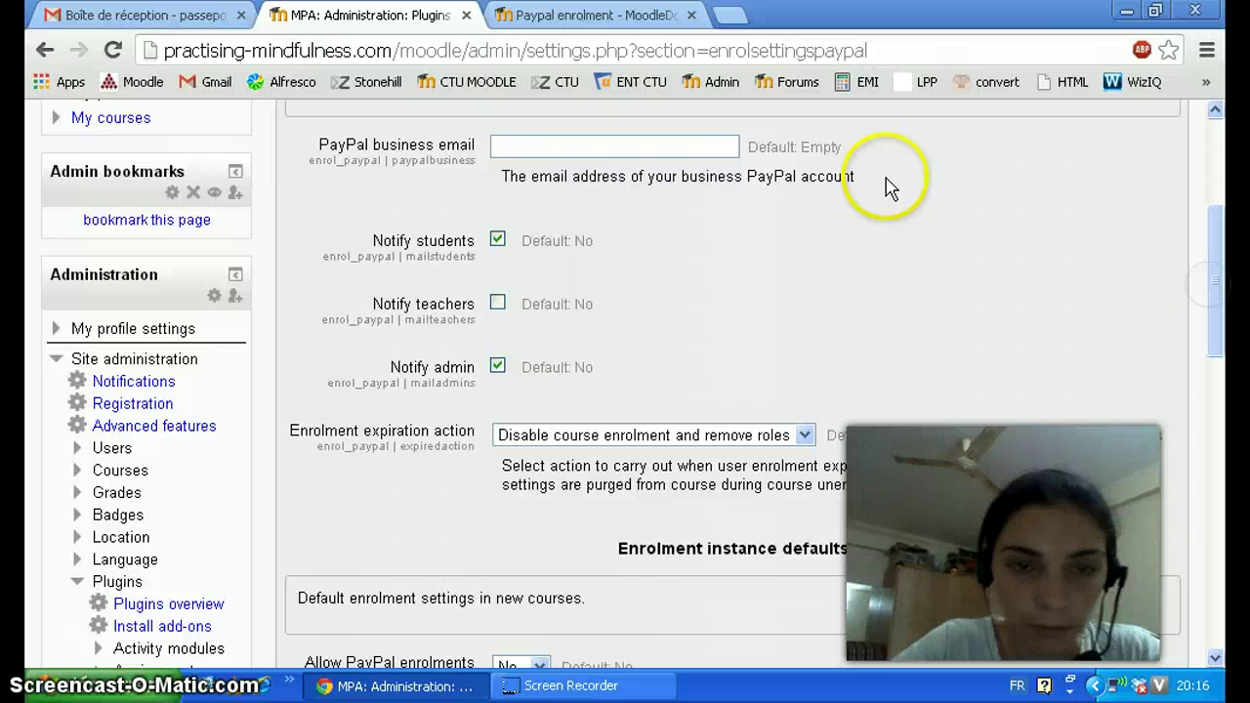
pyautogui.click(498, 144)
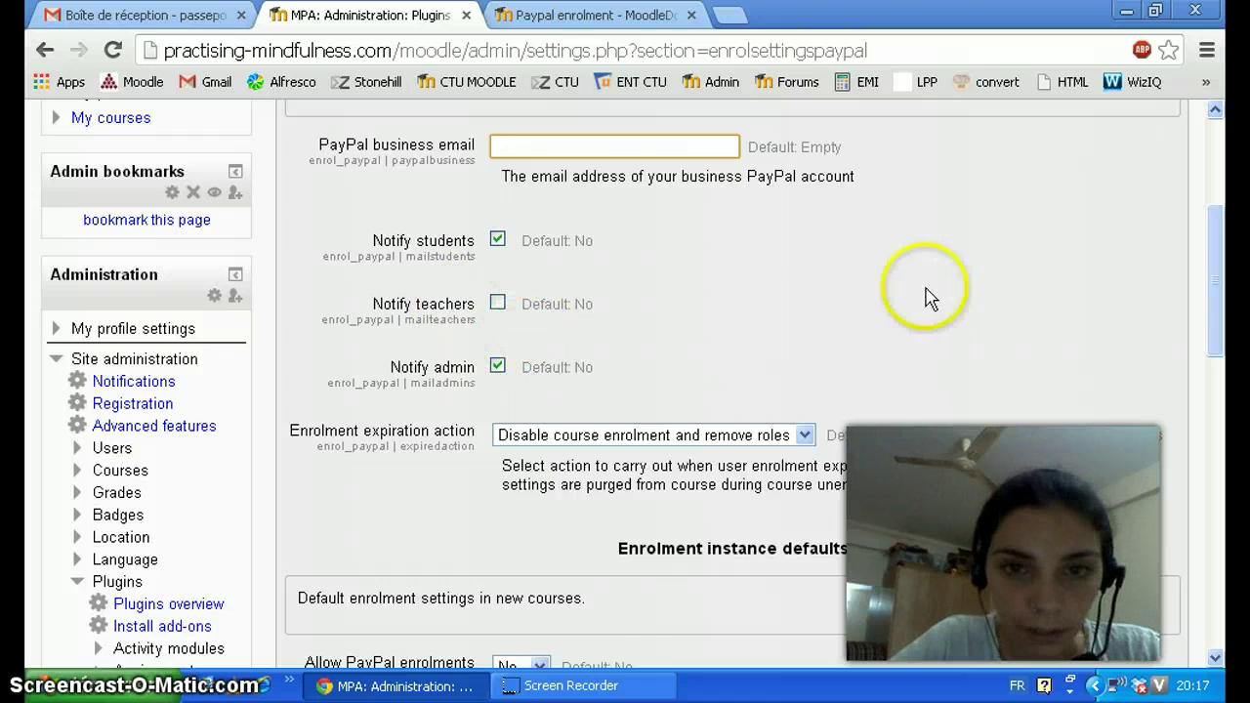
pyautogui.moveTo(1226, 278); pyautogui.dragTo(1219, 341)
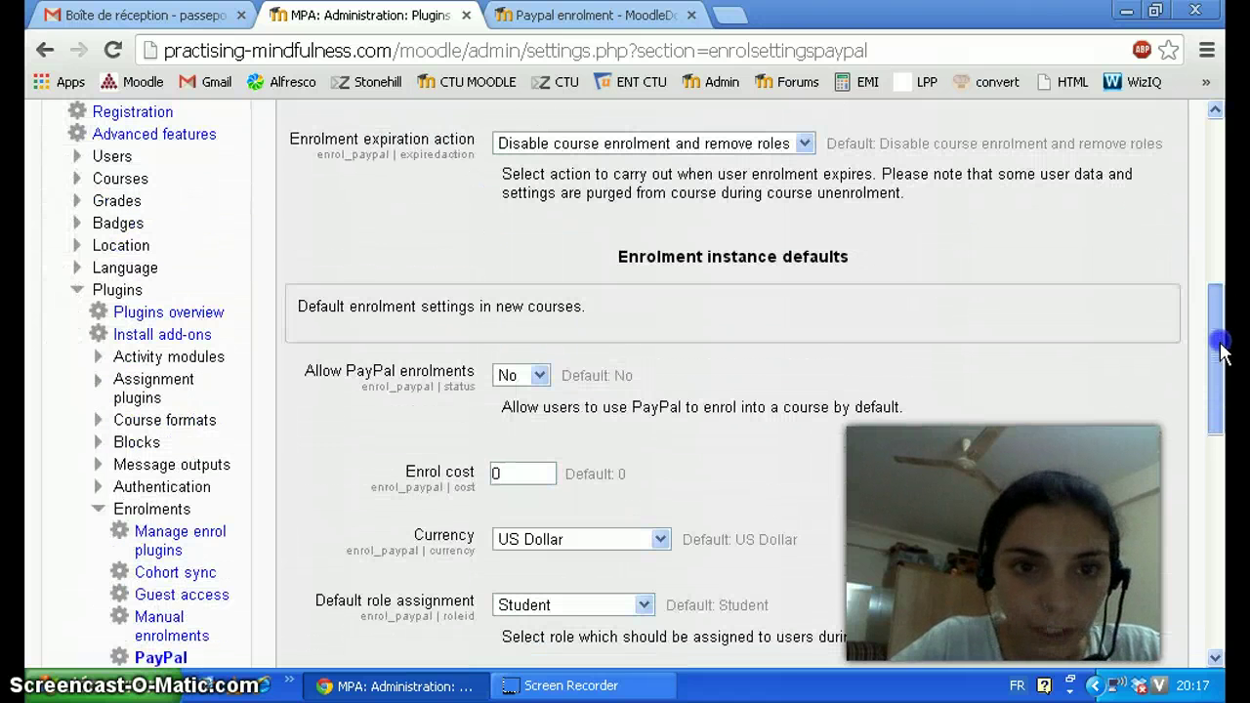
pyautogui.click(804, 135)
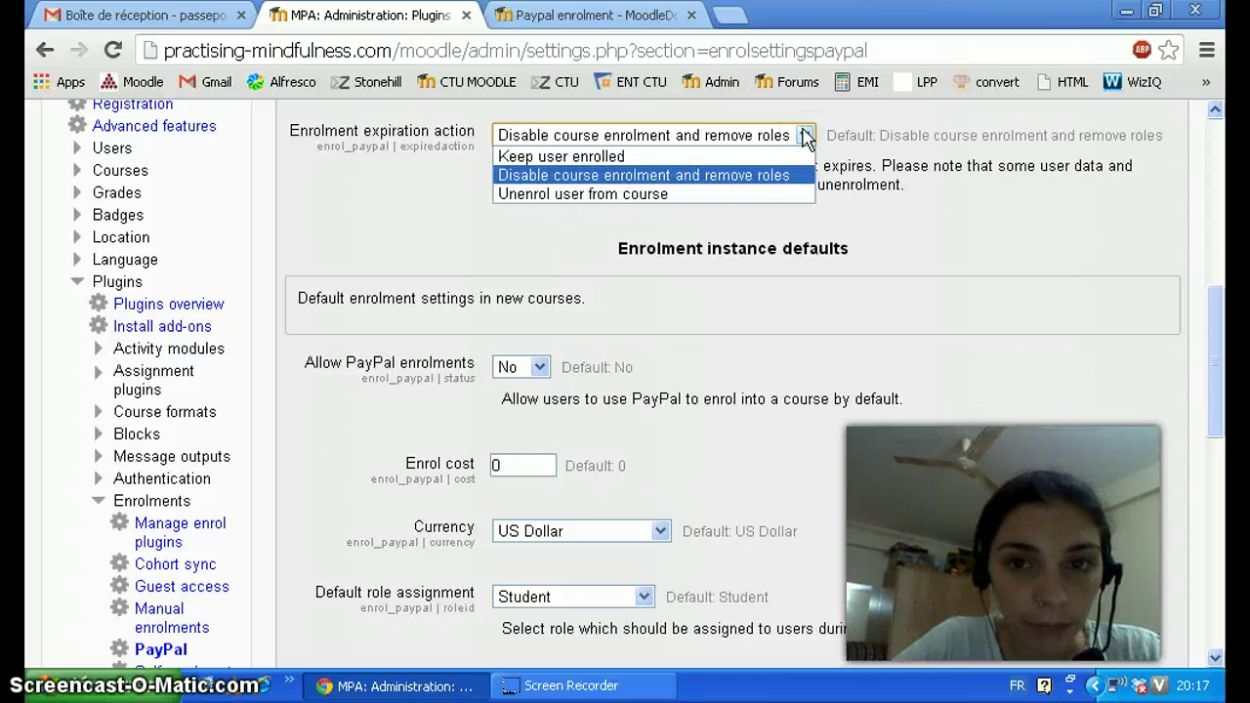
pyautogui.moveTo(805, 136); pyautogui.dragTo(806, 178)
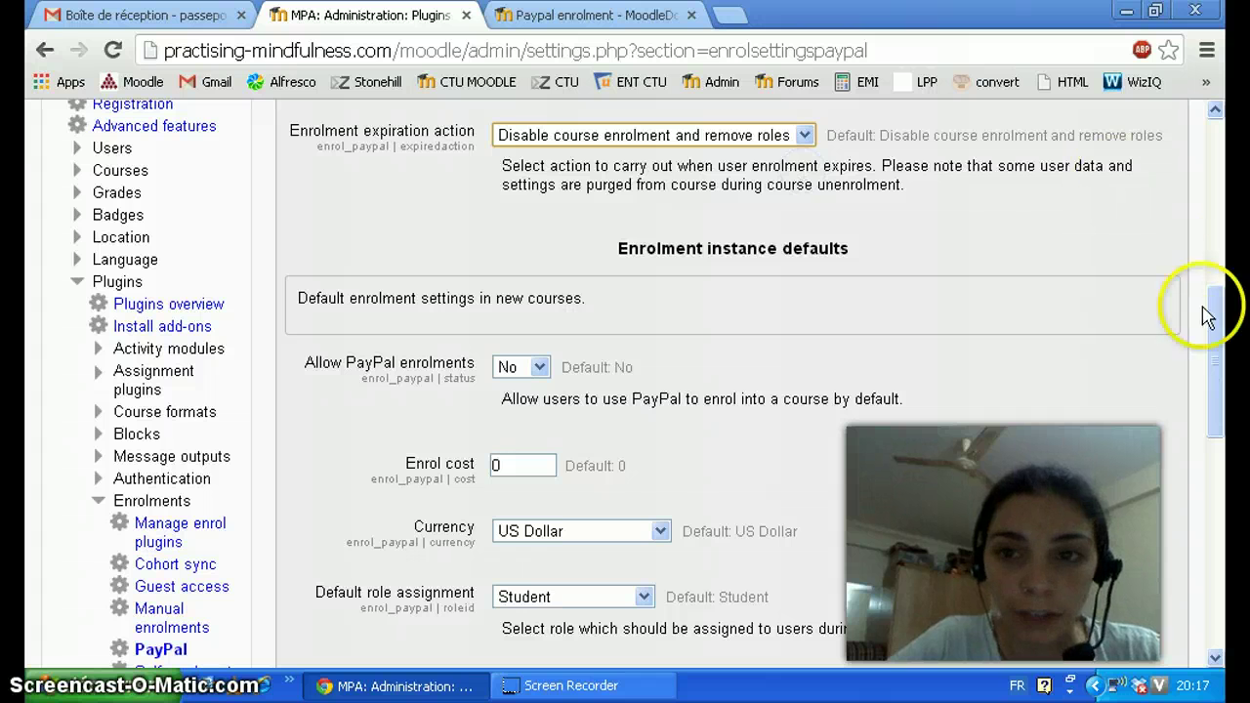
pyautogui.moveTo(1228, 335); pyautogui.dragTo(1229, 389)
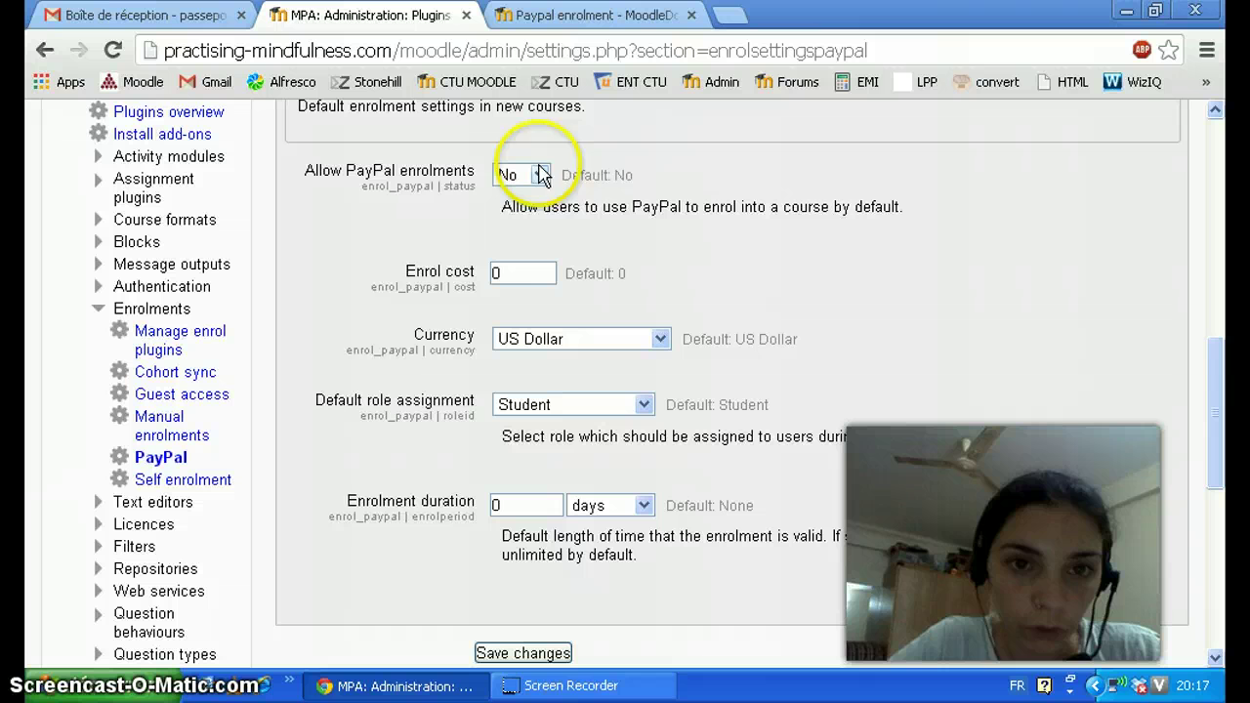
pyautogui.click(541, 270)
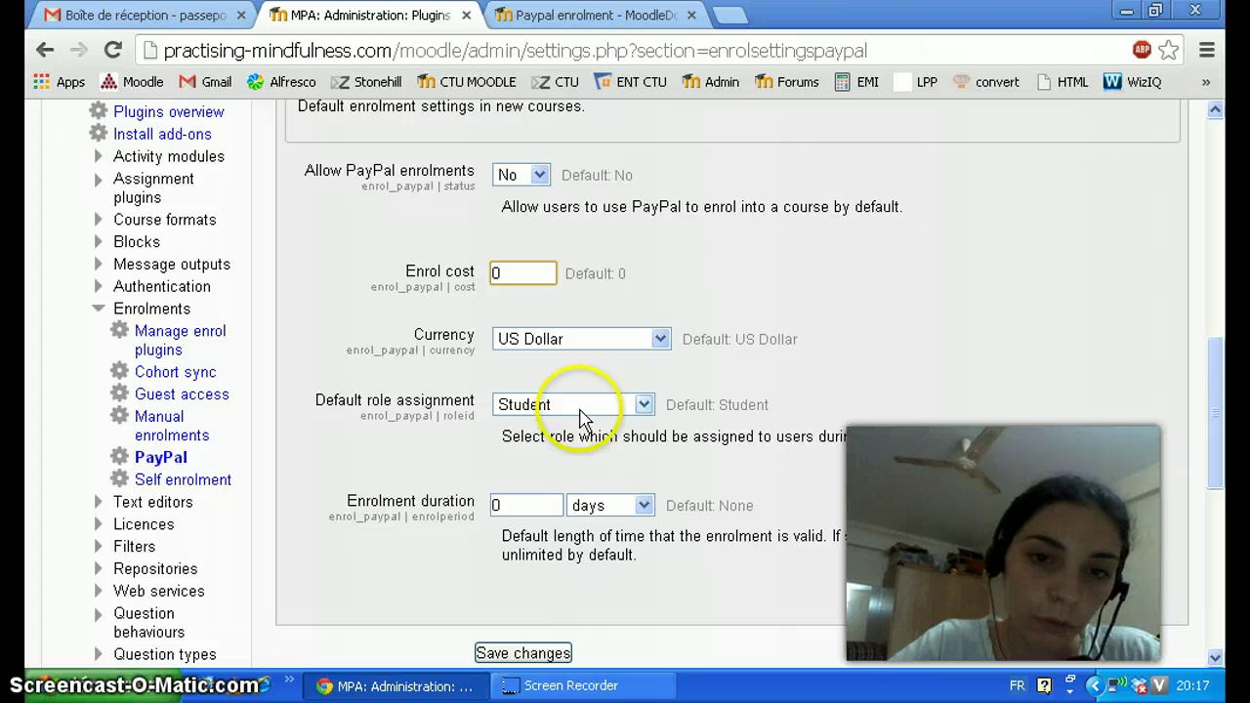
pyautogui.click(619, 414)
pyautogui.click(619, 415)
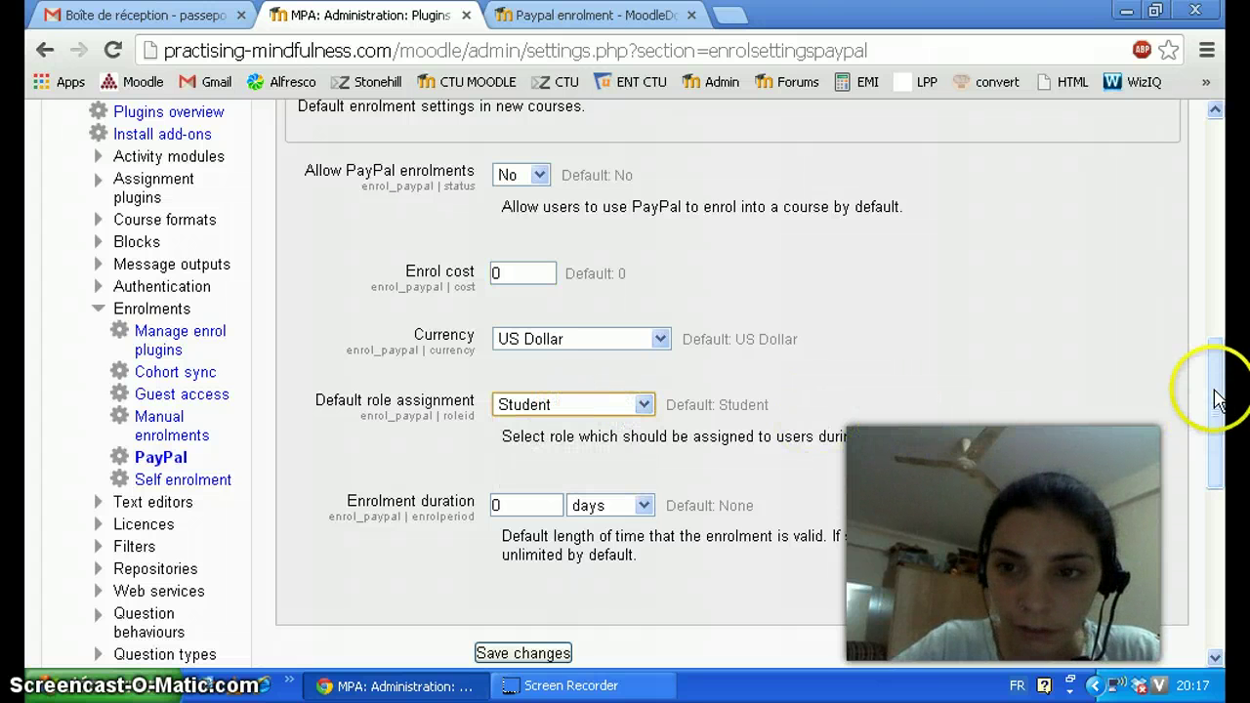
pyautogui.moveTo(1217, 398); pyautogui.dragTo(1216, 422)
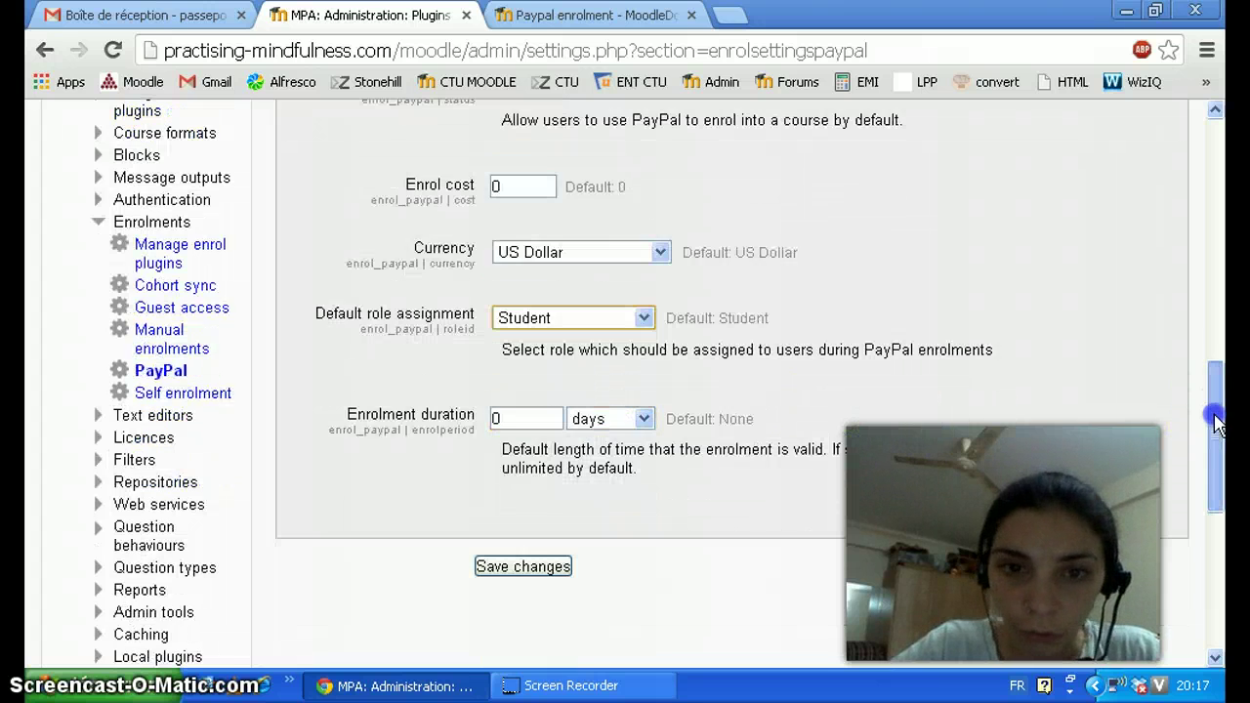
pyautogui.click(645, 318)
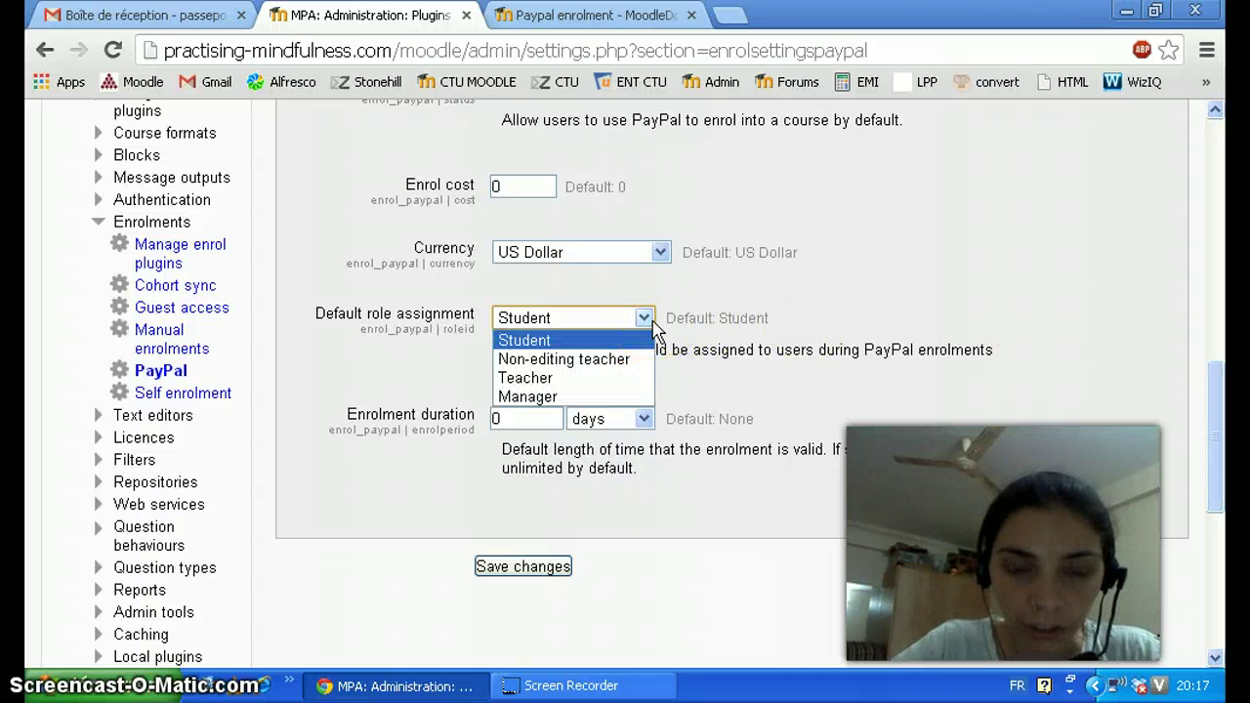
pyautogui.click(765, 322)
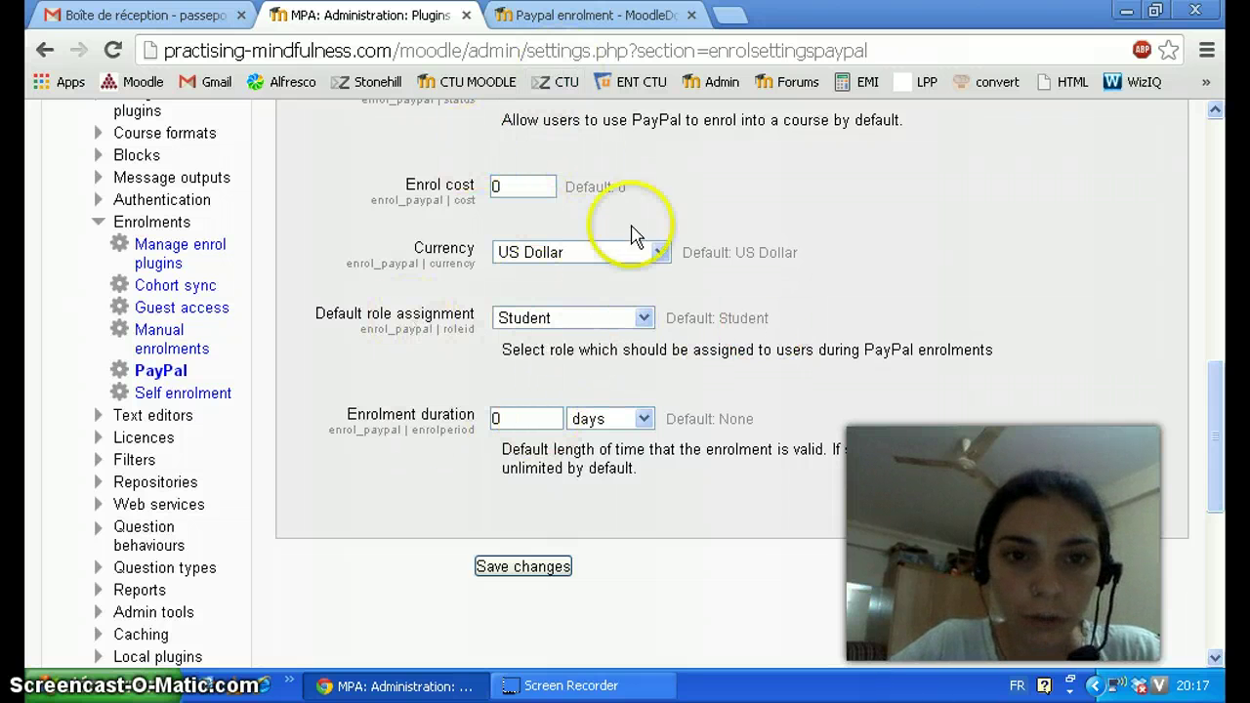
pyautogui.moveTo(1219, 371); pyautogui.dragTo(1222, 350)
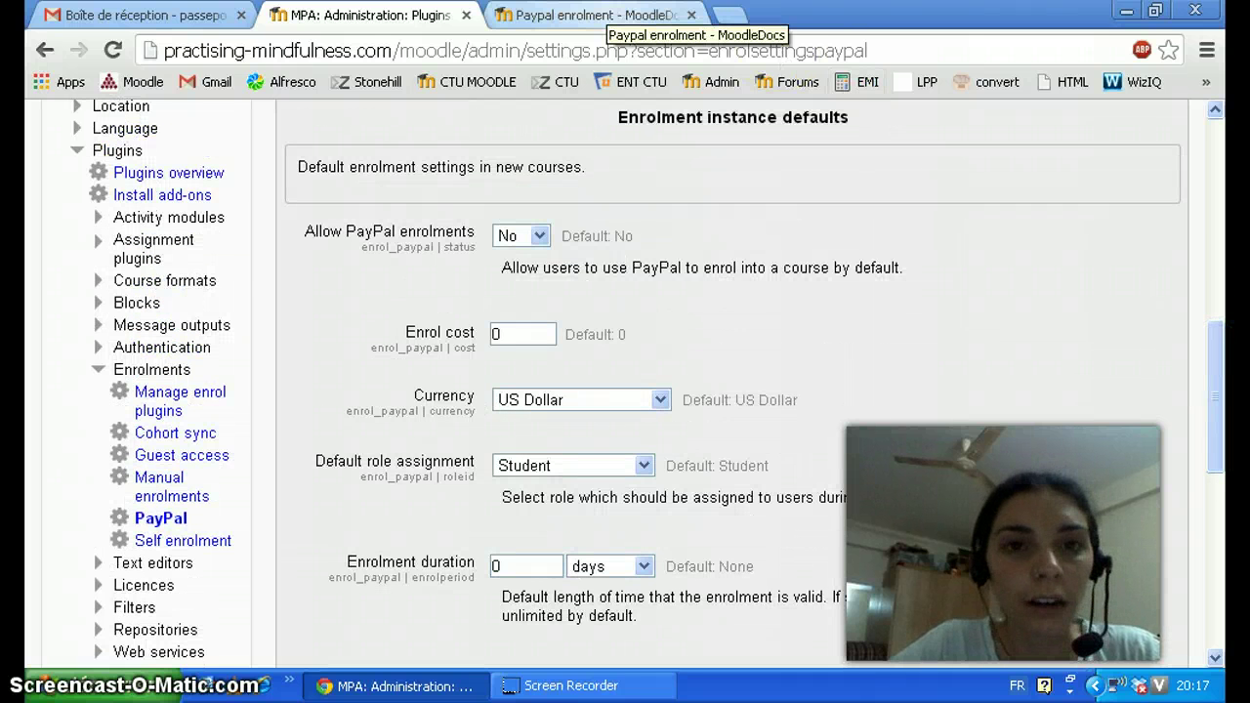
pyautogui.click(604, 17)
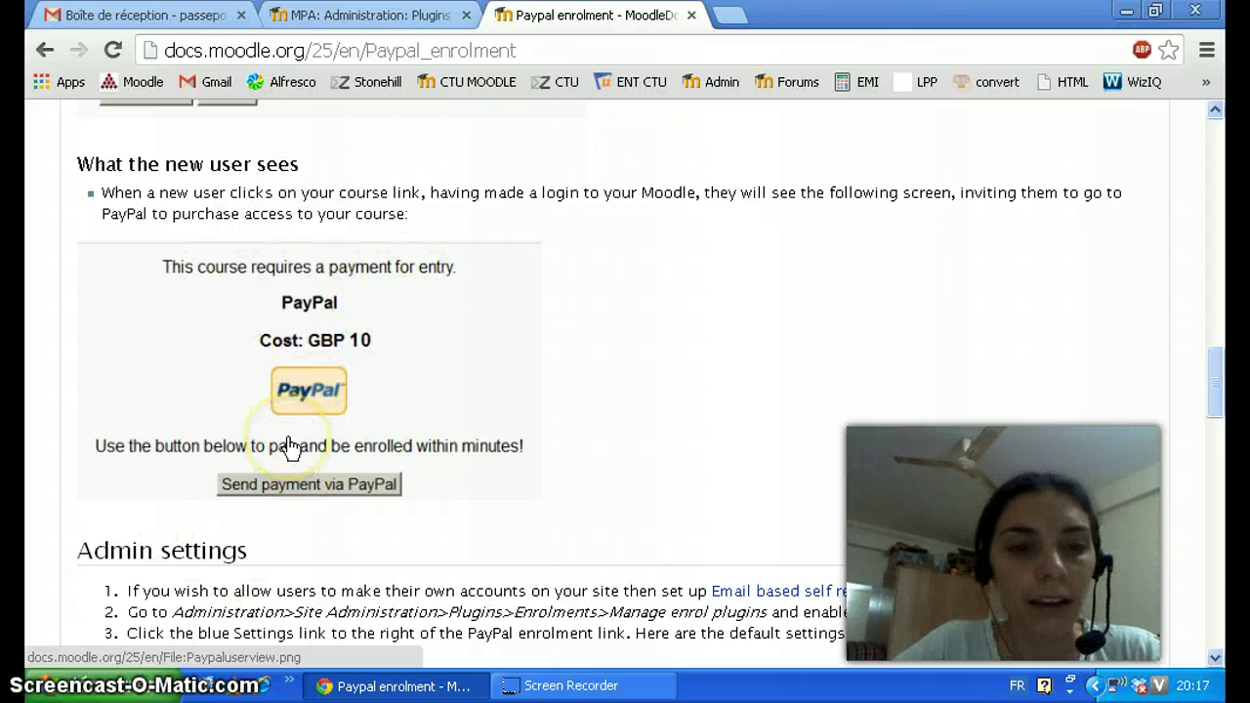
pyautogui.click(366, 15)
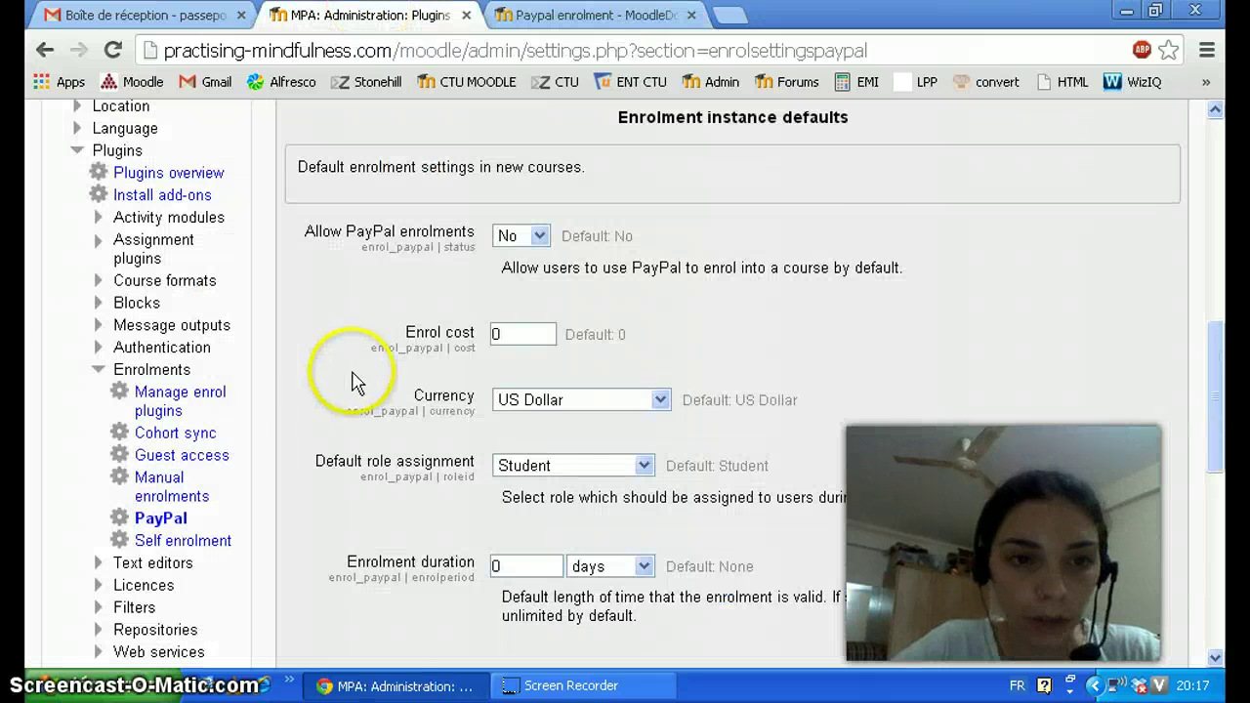
# Review Self enrolment settings: existing and new enrolments Yes, default role Student
pyautogui.click(207, 542)
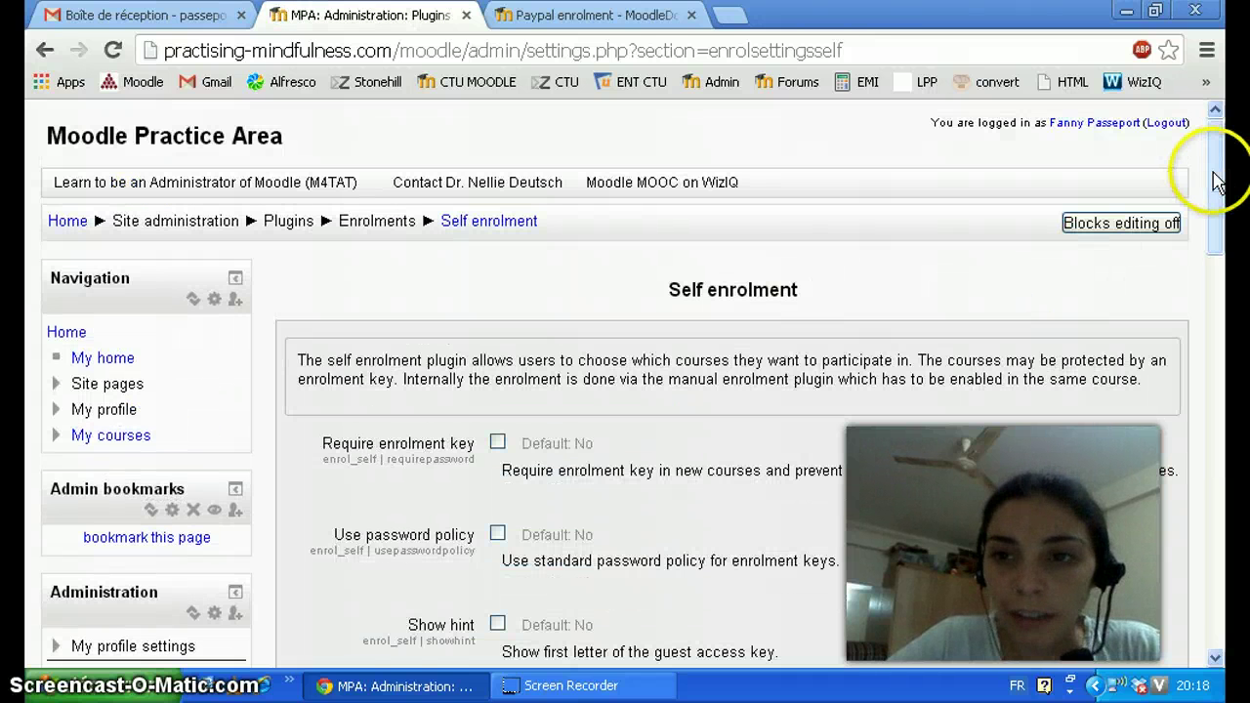
pyautogui.moveTo(1211, 185); pyautogui.dragTo(1215, 234)
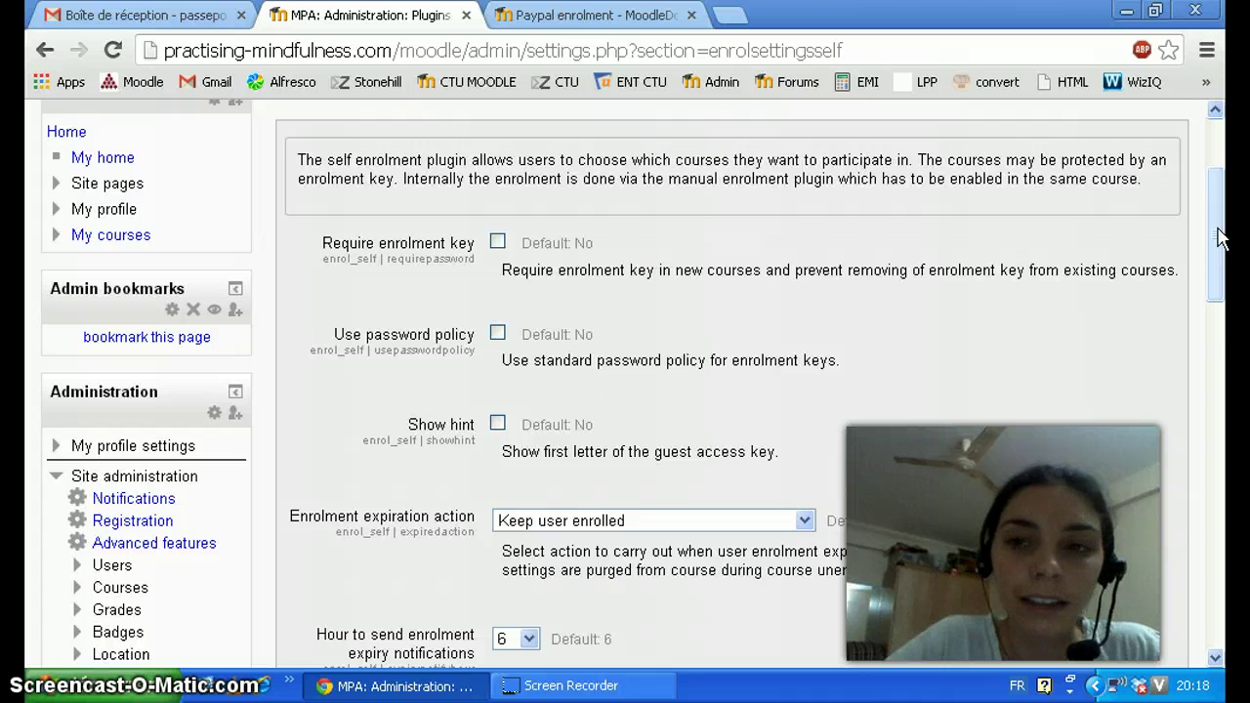
pyautogui.moveTo(1219, 237); pyautogui.dragTo(1219, 282)
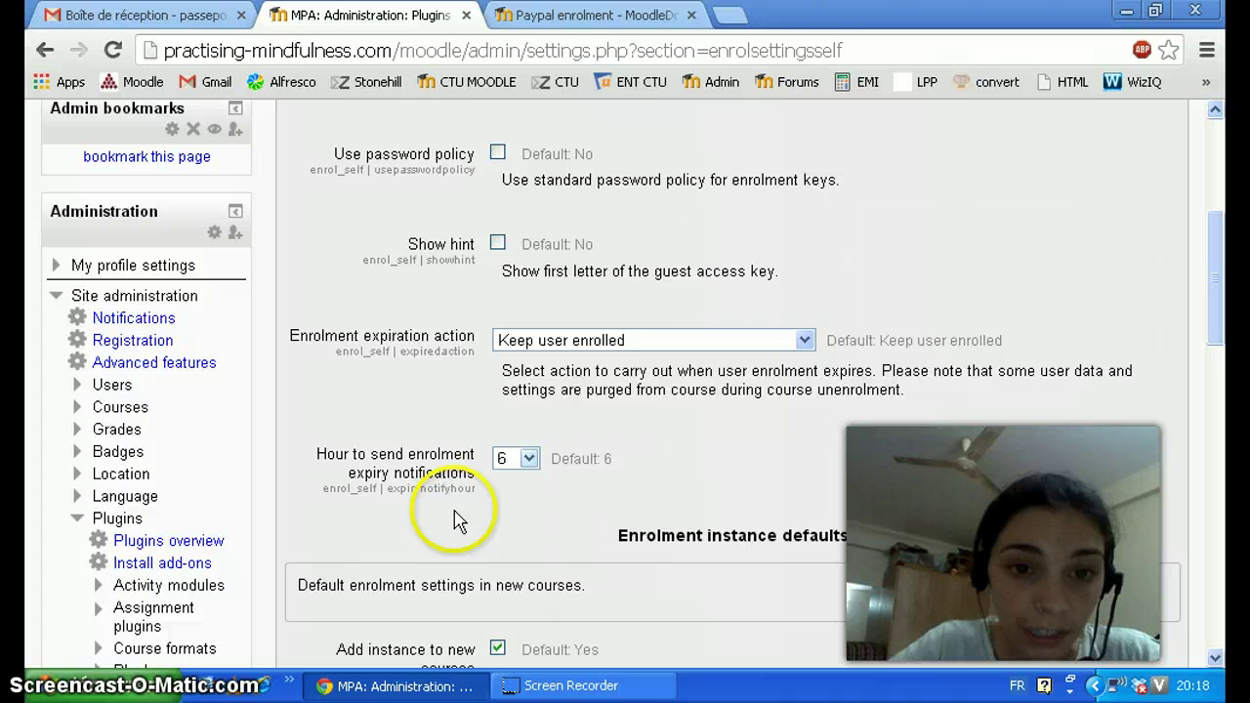
pyautogui.click(532, 463)
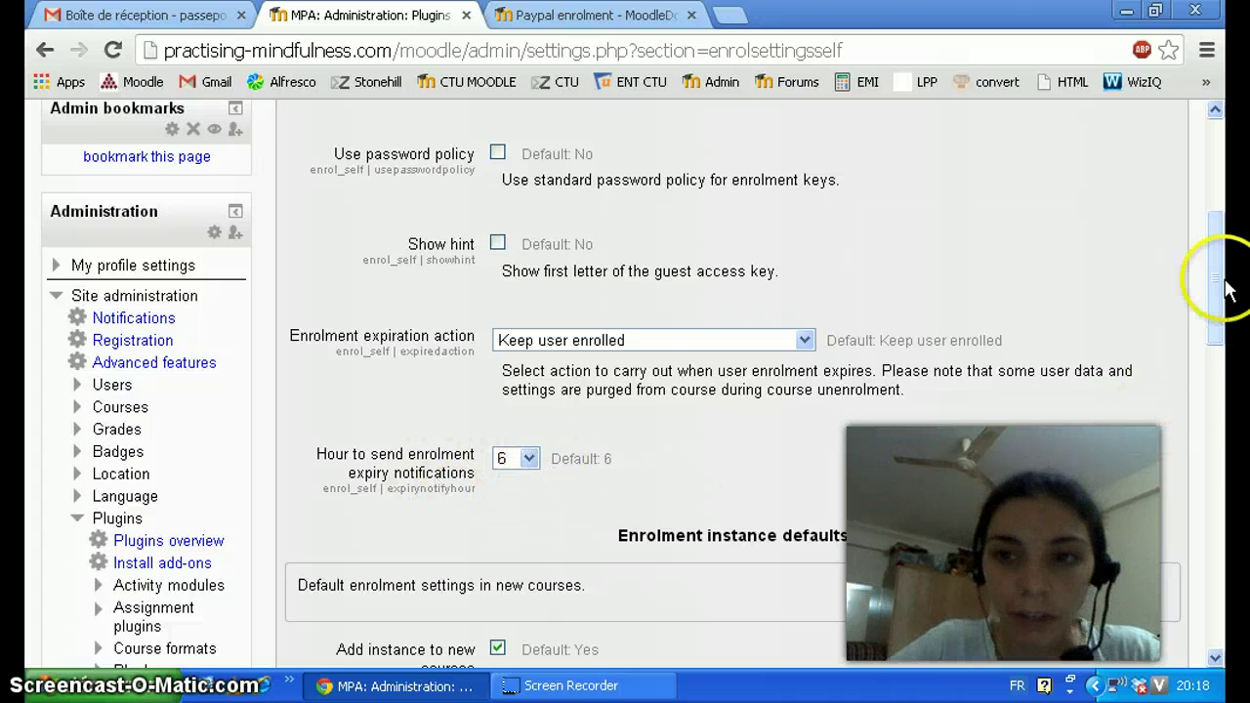
pyautogui.moveTo(1220, 329); pyautogui.dragTo(1222, 425)
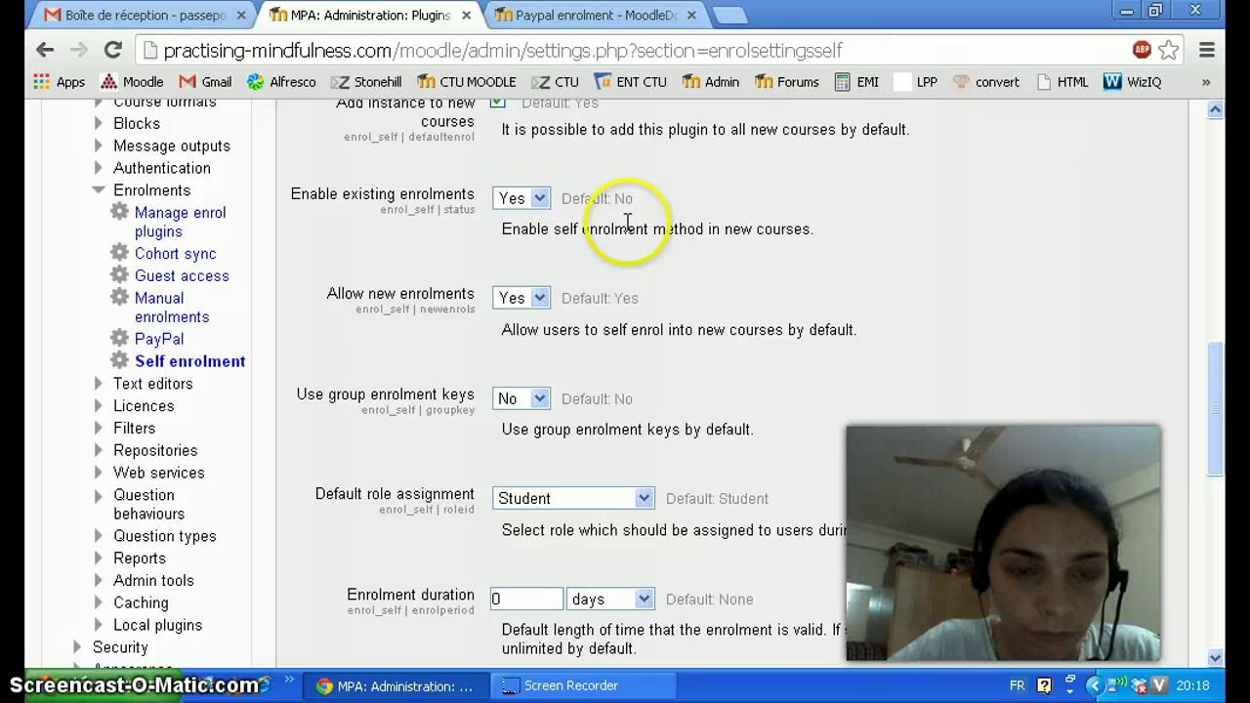
pyautogui.click(537, 202)
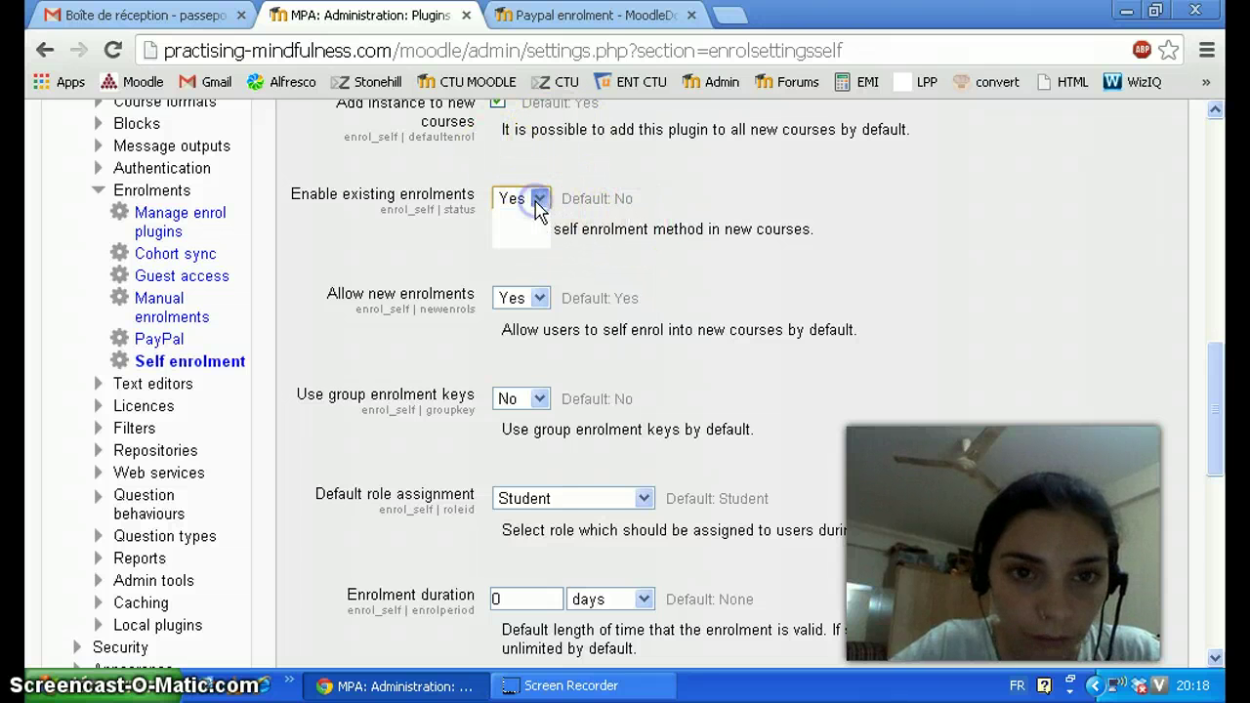
pyautogui.click(538, 205)
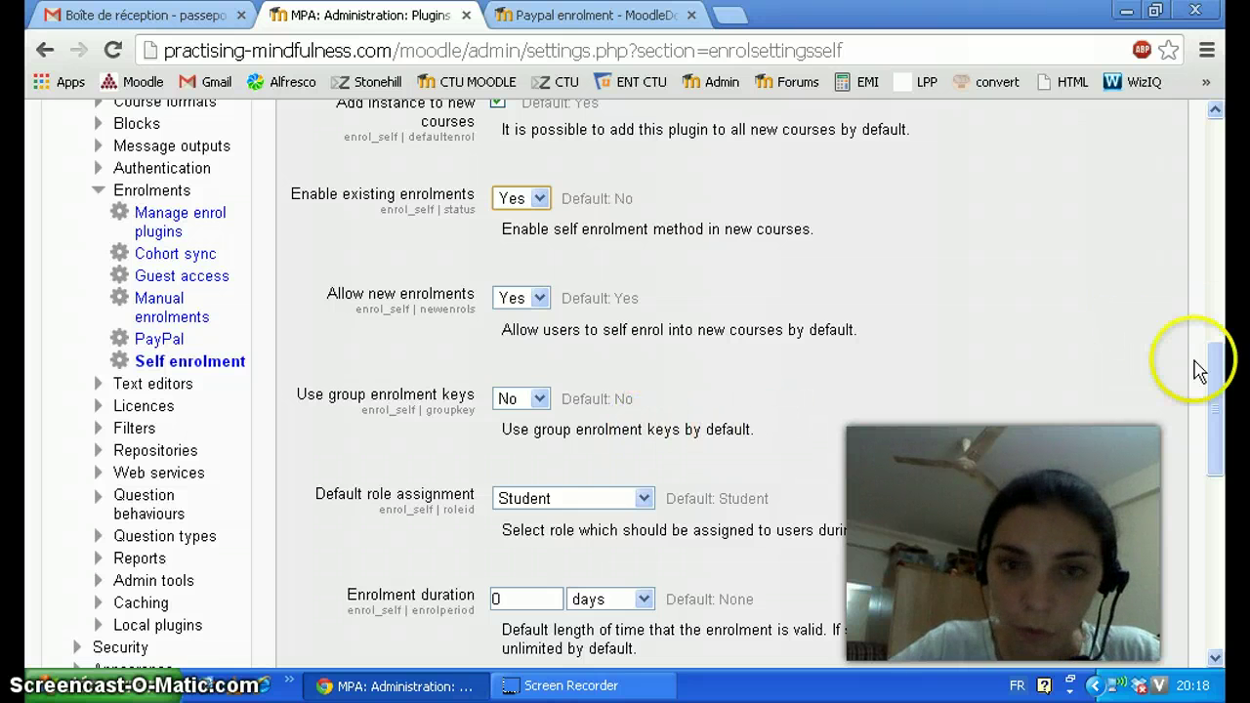
pyautogui.click(1211, 387)
pyautogui.moveTo(1211, 388); pyautogui.dragTo(1211, 446)
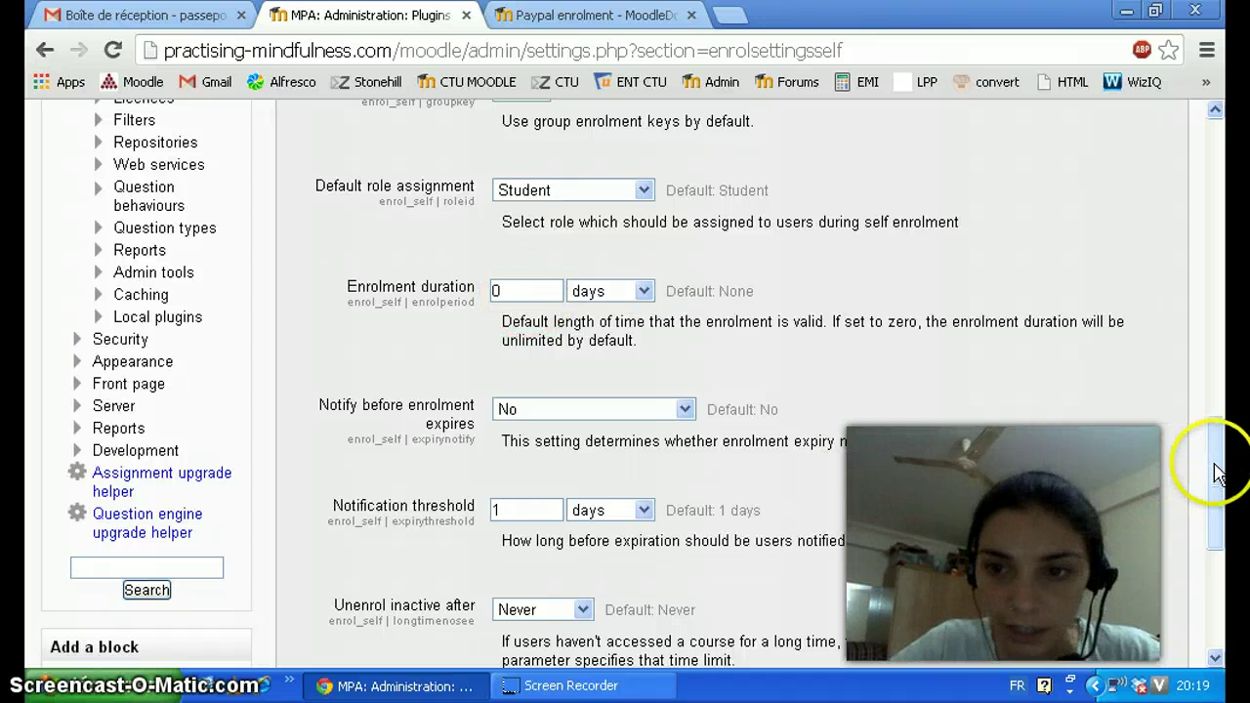
pyautogui.moveTo(1213, 475); pyautogui.dragTo(1216, 509)
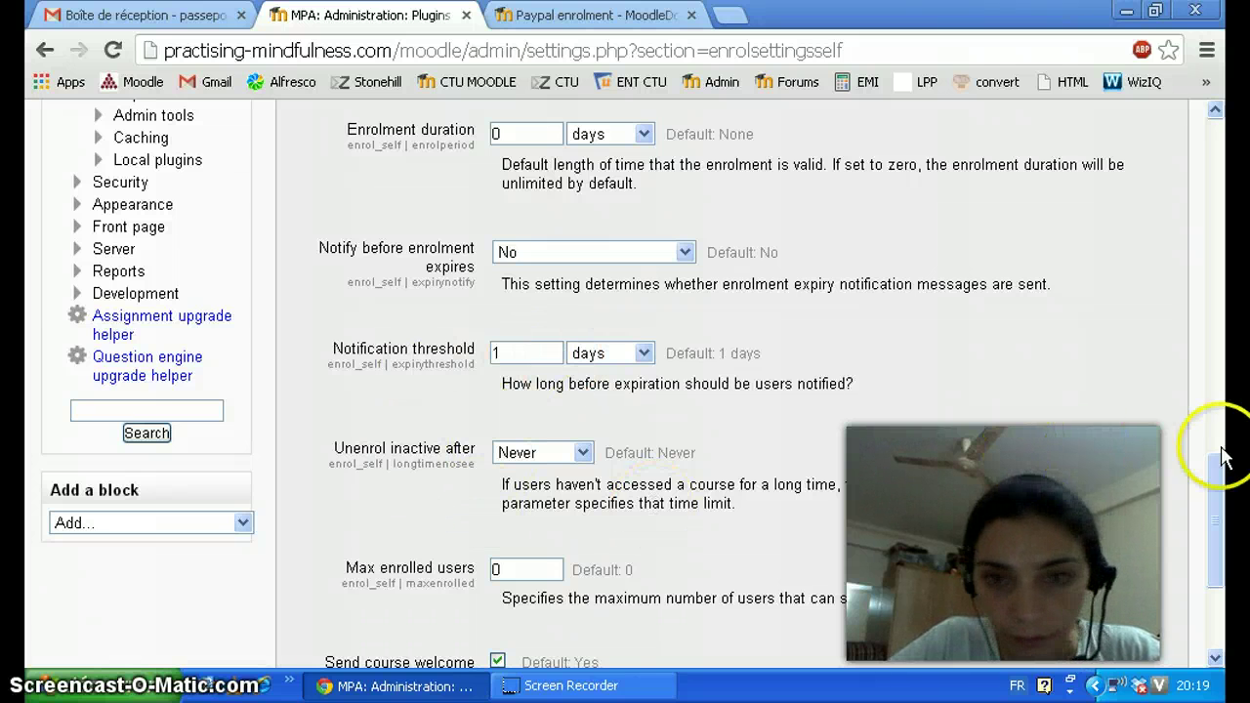
pyautogui.moveTo(1224, 457); pyautogui.dragTo(1211, 636)
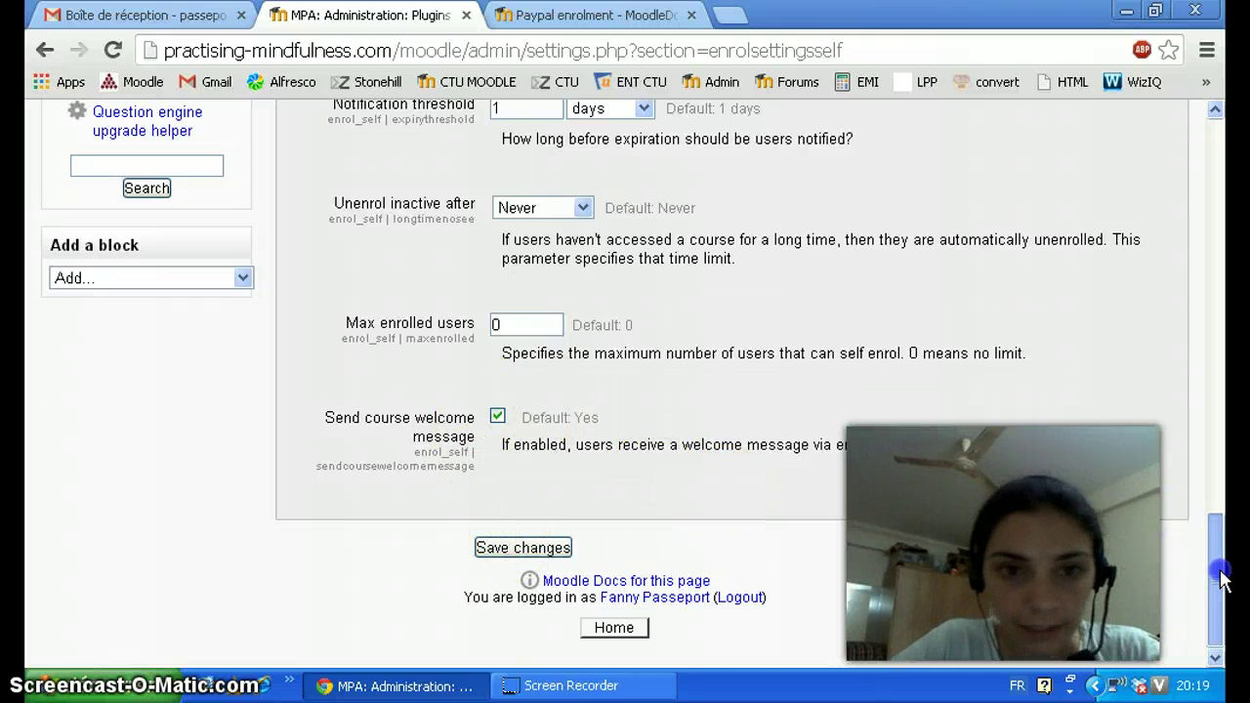
pyautogui.moveTo(1223, 577); pyautogui.dragTo(1228, 408)
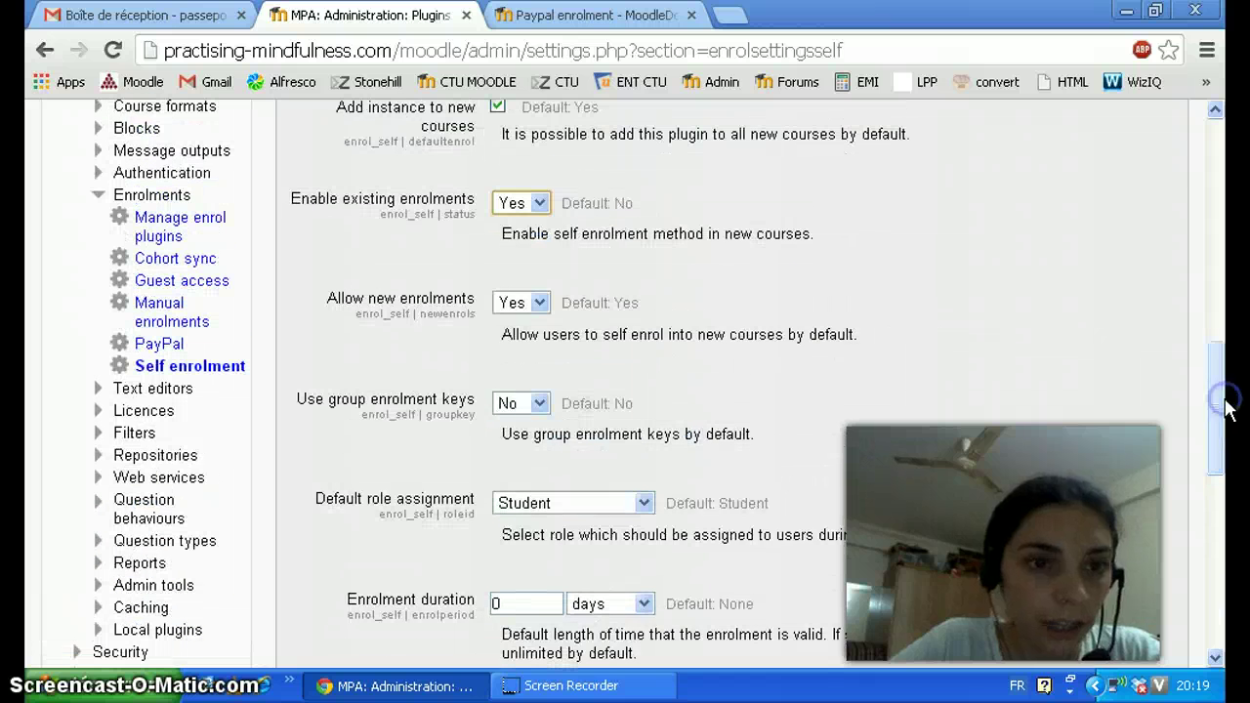
# Open Cohort sync settings and keep Student as the default role
pyautogui.click(186, 259)
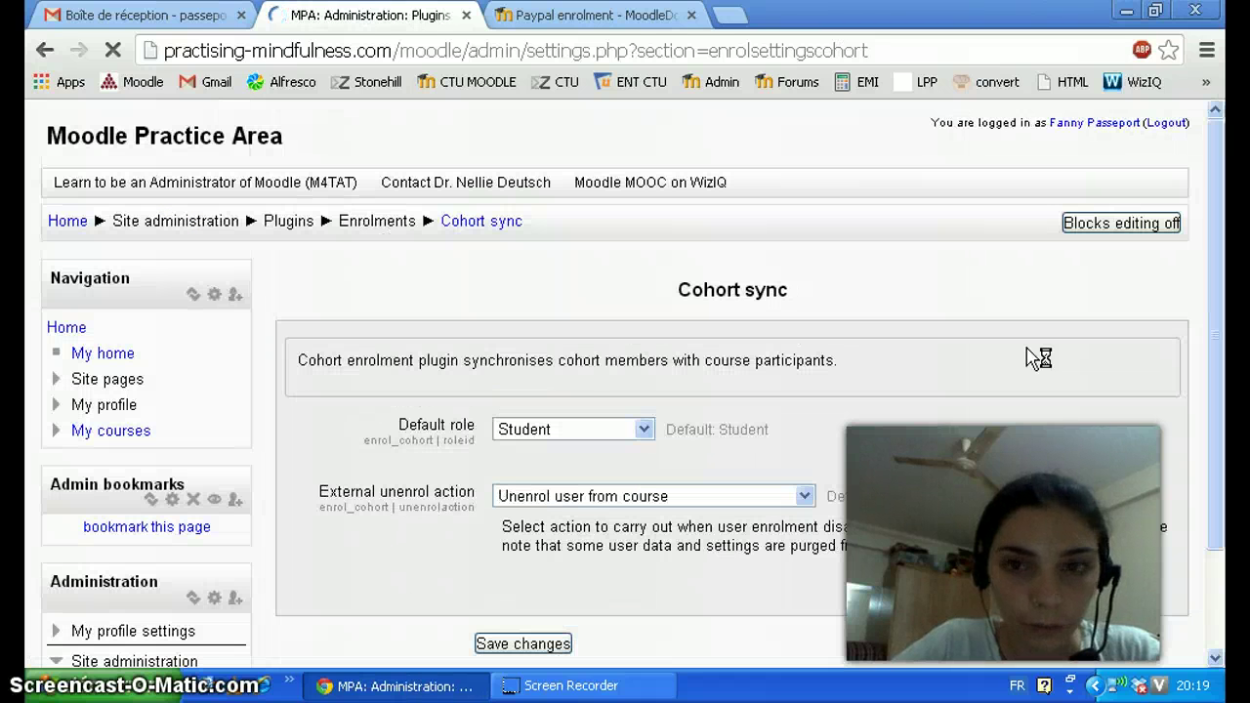
pyautogui.click(1166, 239)
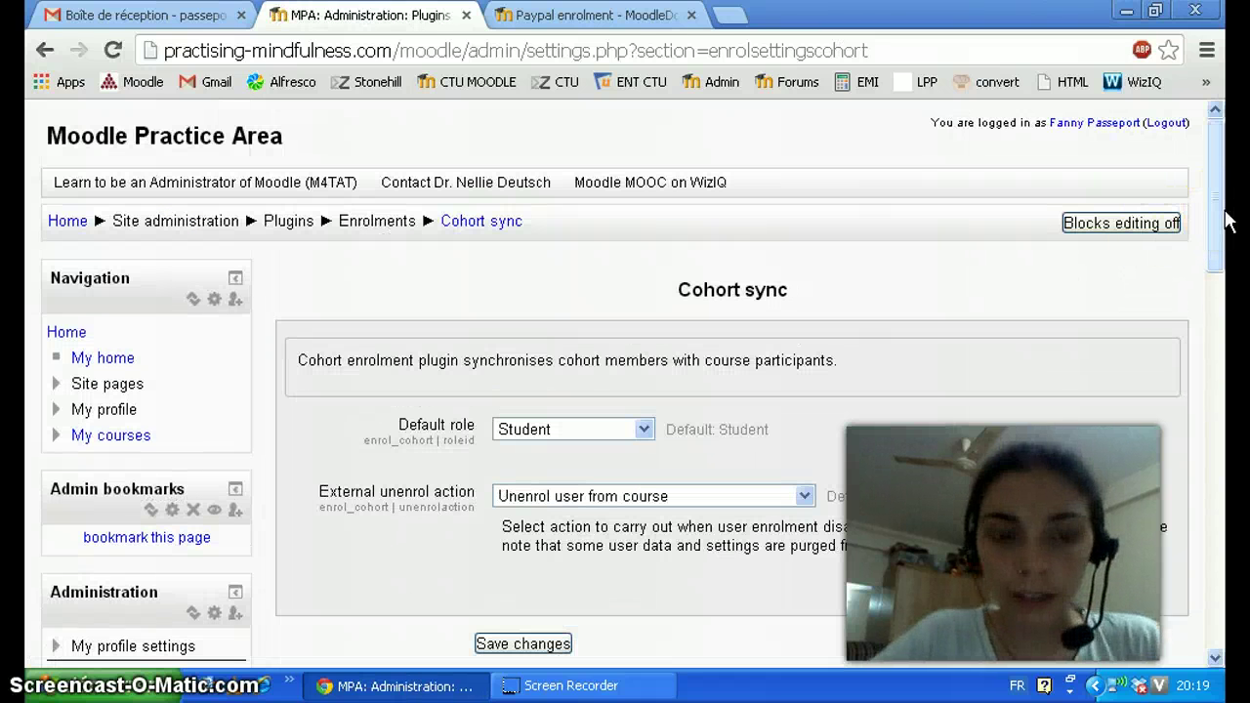
pyautogui.moveTo(1219, 195); pyautogui.dragTo(1219, 234)
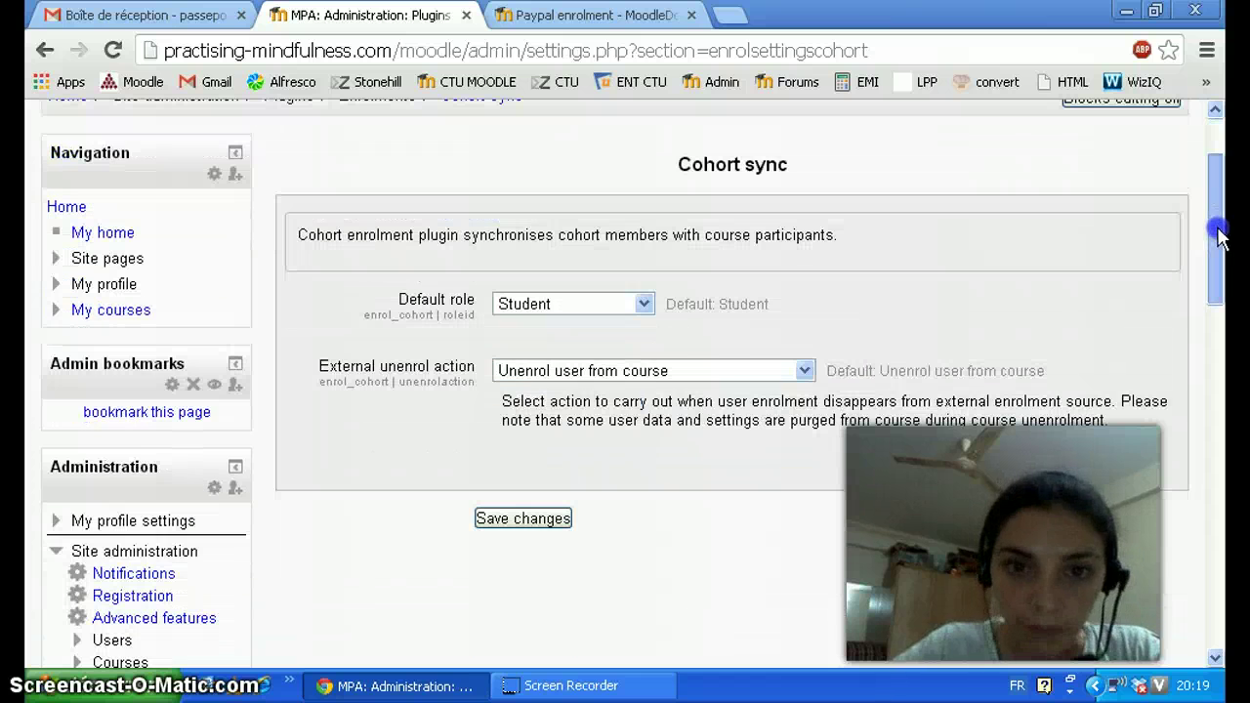
pyautogui.click(603, 305)
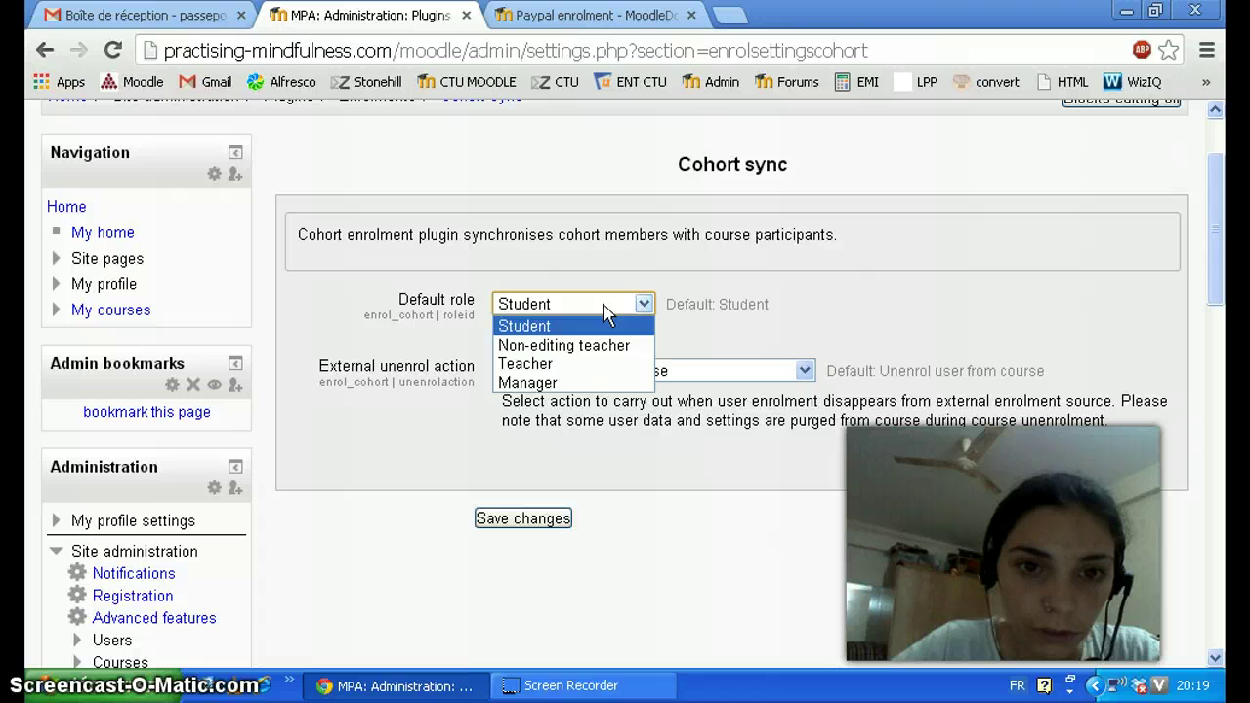
pyautogui.click(605, 306)
# Keep Unenrol user from course as the external unenrol action and read its explanation
pyautogui.click(594, 340)
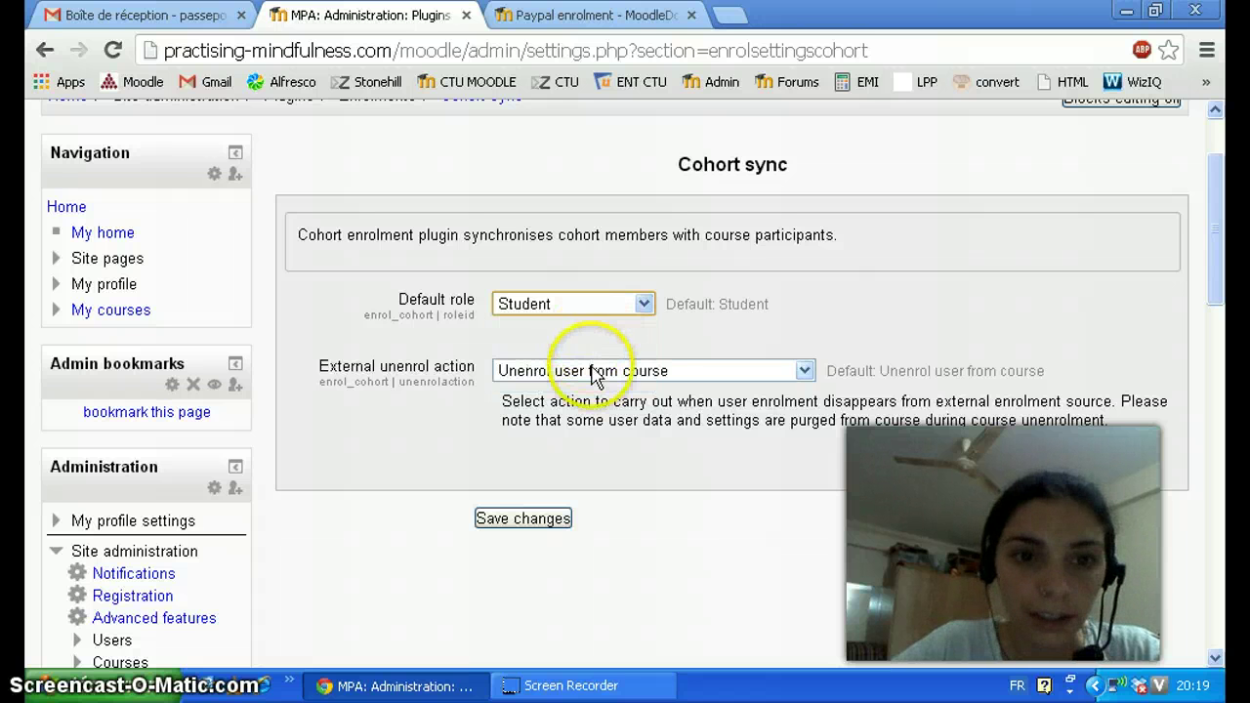
pyautogui.click(592, 371)
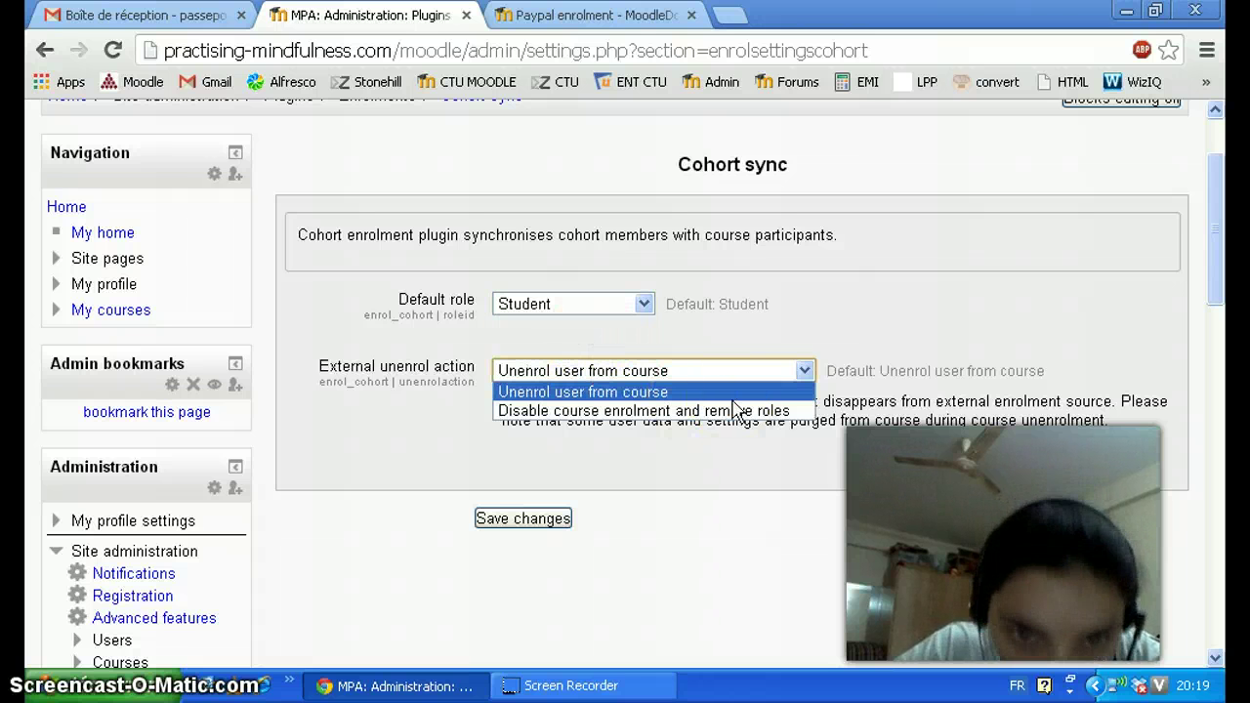
pyautogui.click(899, 334)
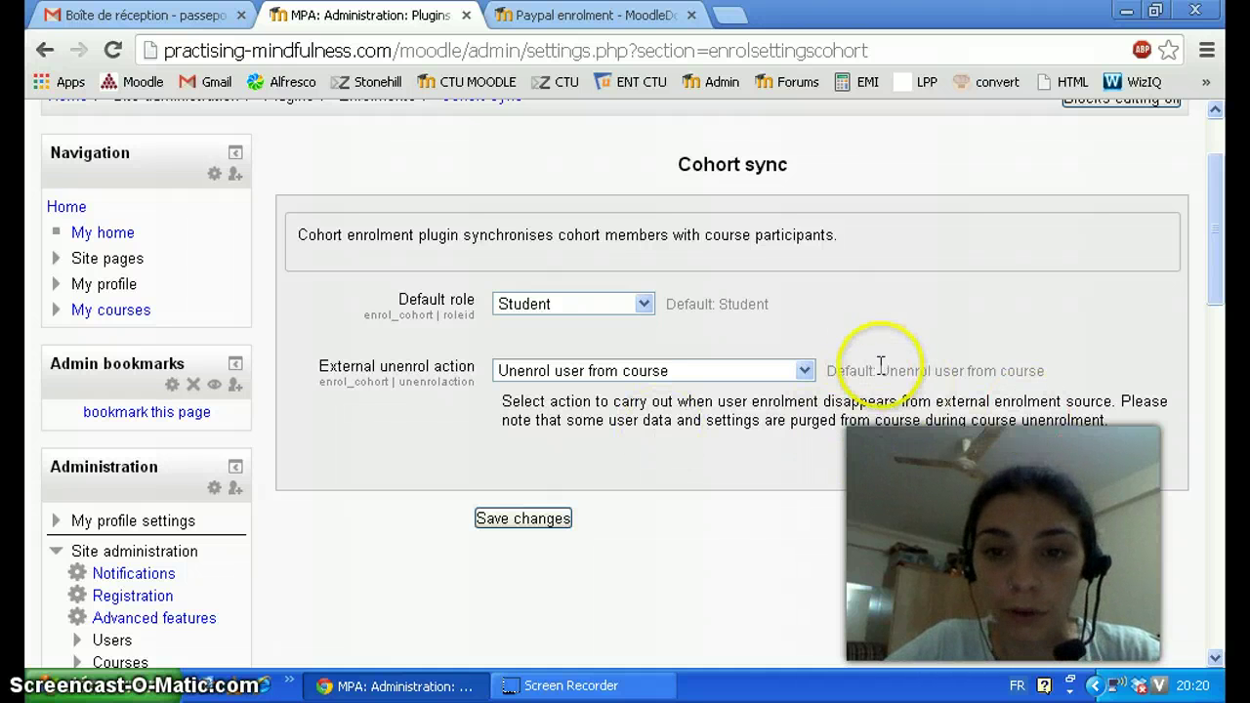
pyautogui.moveTo(867, 371); pyautogui.dragTo(1101, 384)
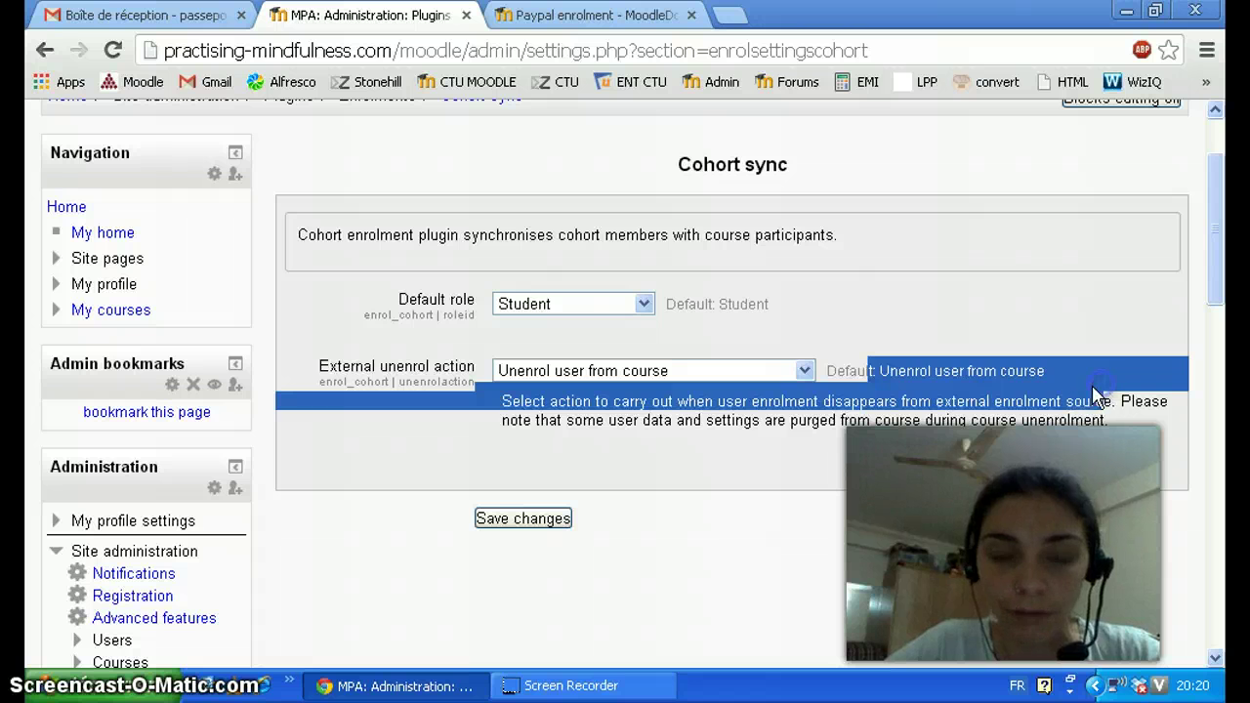
pyautogui.click(801, 475)
pyautogui.moveTo(1207, 273); pyautogui.dragTo(1224, 390)
pyautogui.moveTo(1220, 449); pyautogui.dragTo(1217, 446)
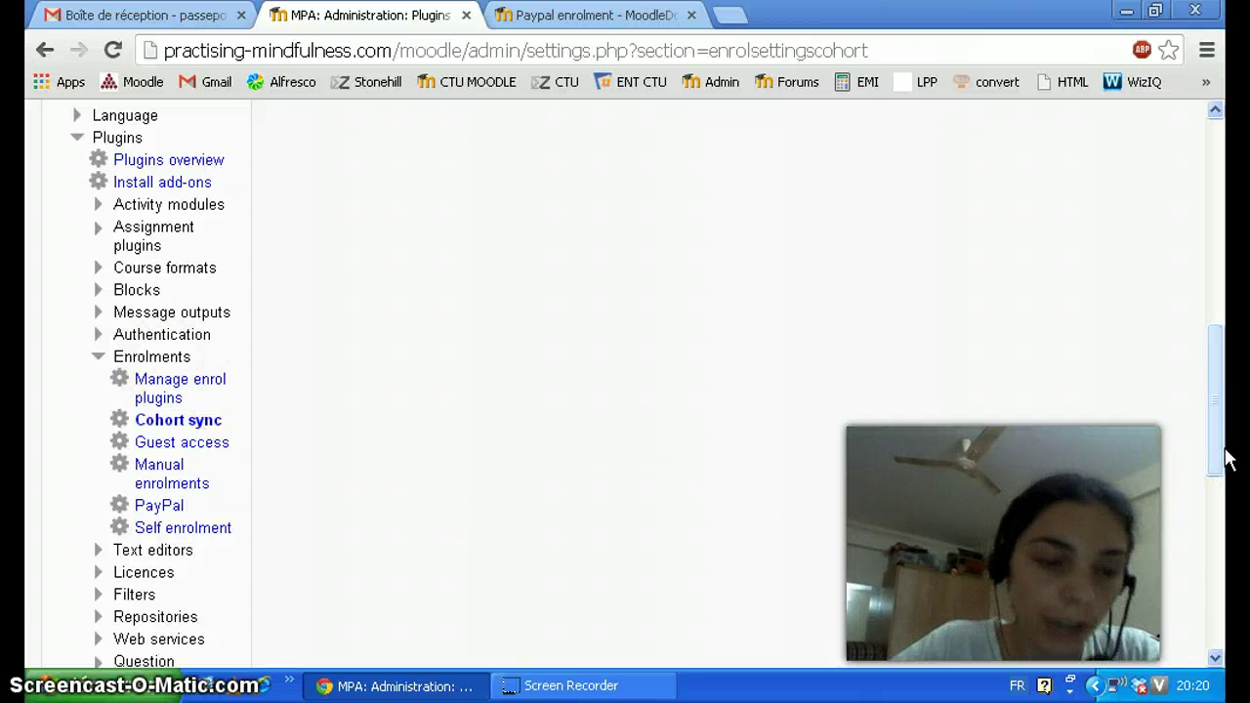
pyautogui.click(137, 447)
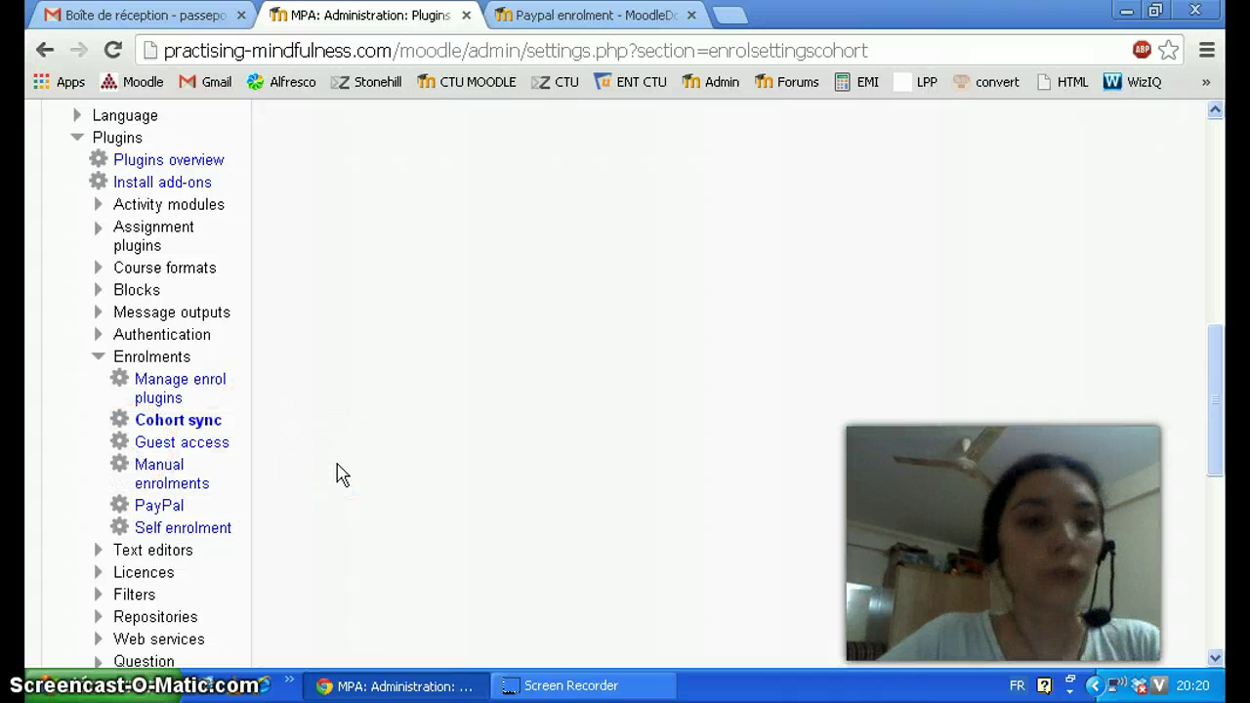
pyautogui.click(173, 426)
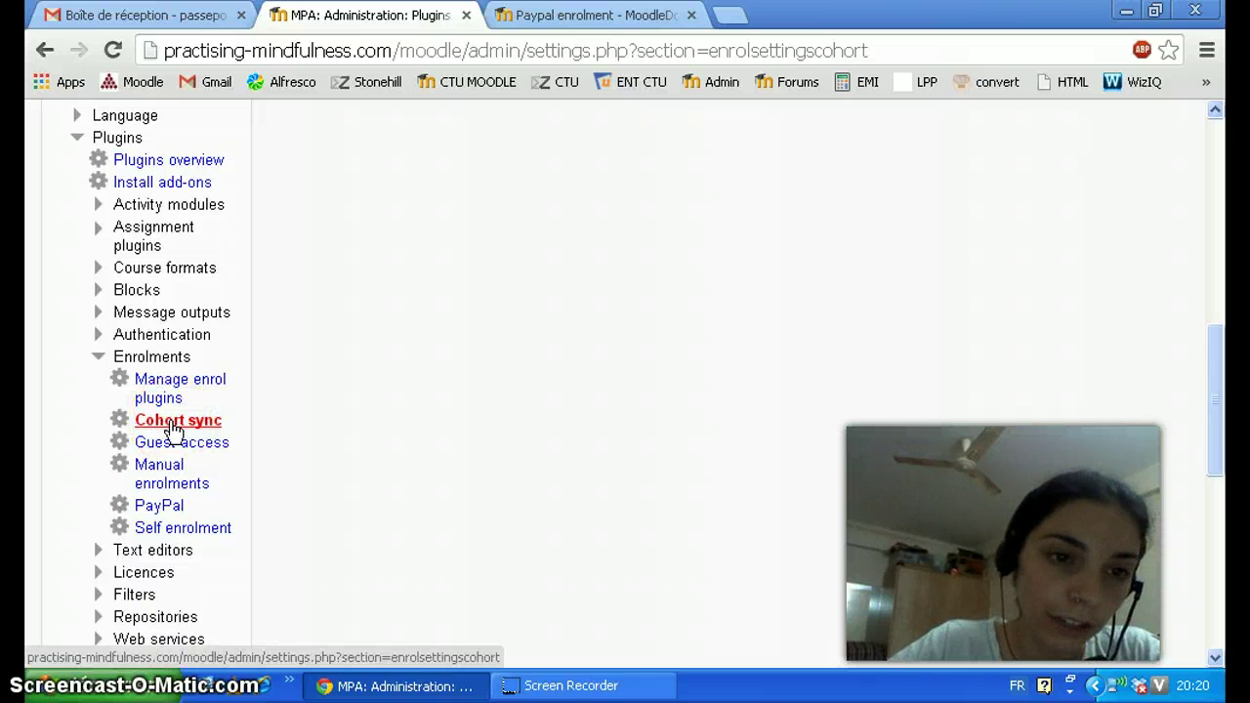
pyautogui.click(195, 424)
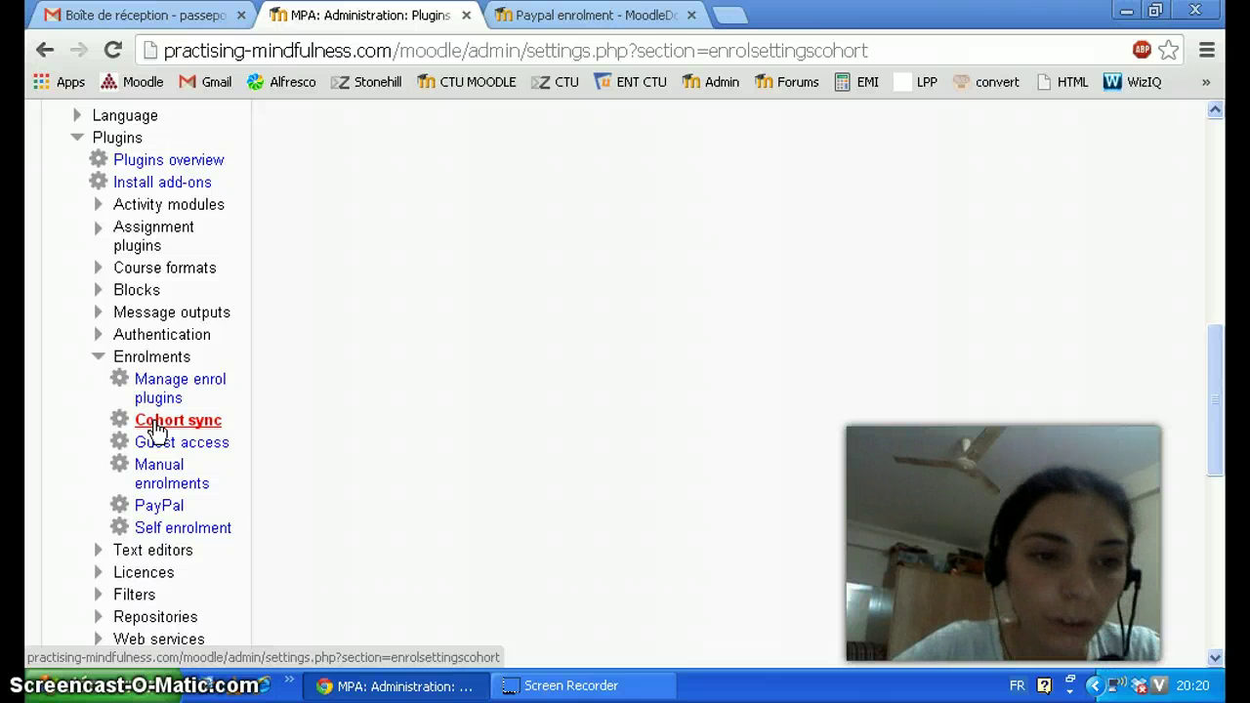
pyautogui.click(167, 479)
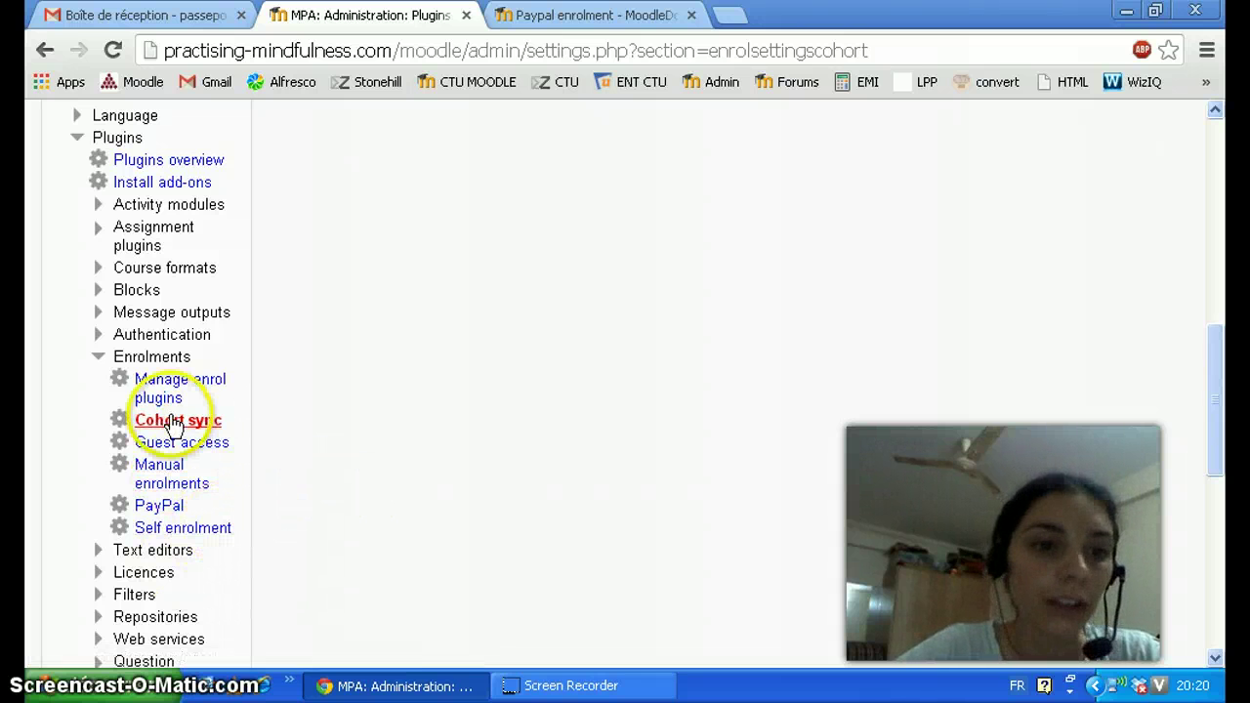
pyautogui.click(161, 506)
pyautogui.click(557, 433)
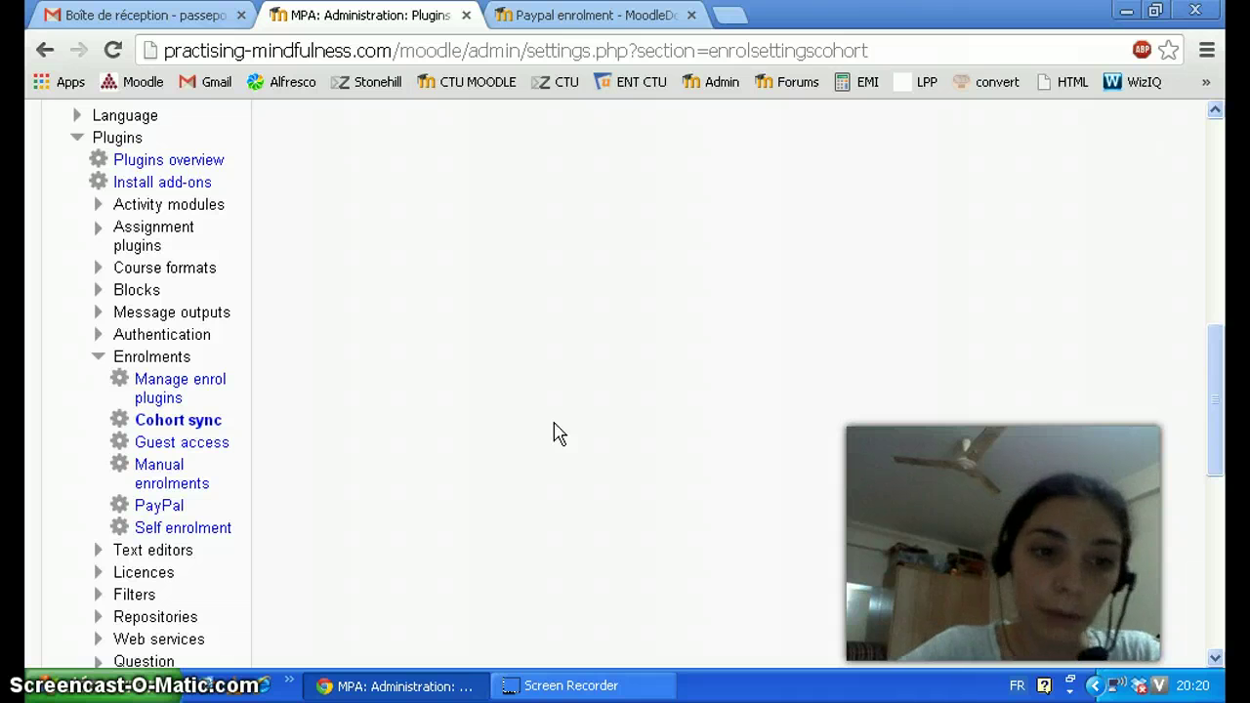
pyautogui.click(1215, 375)
pyautogui.click(661, 644)
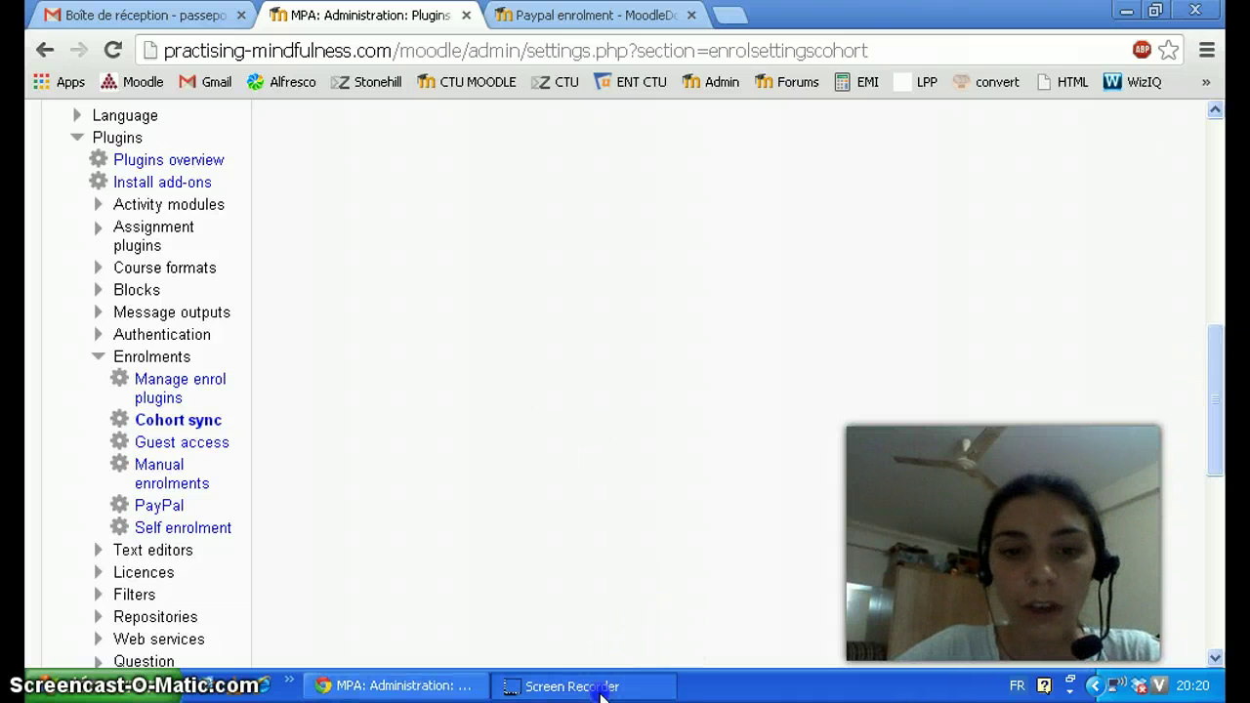